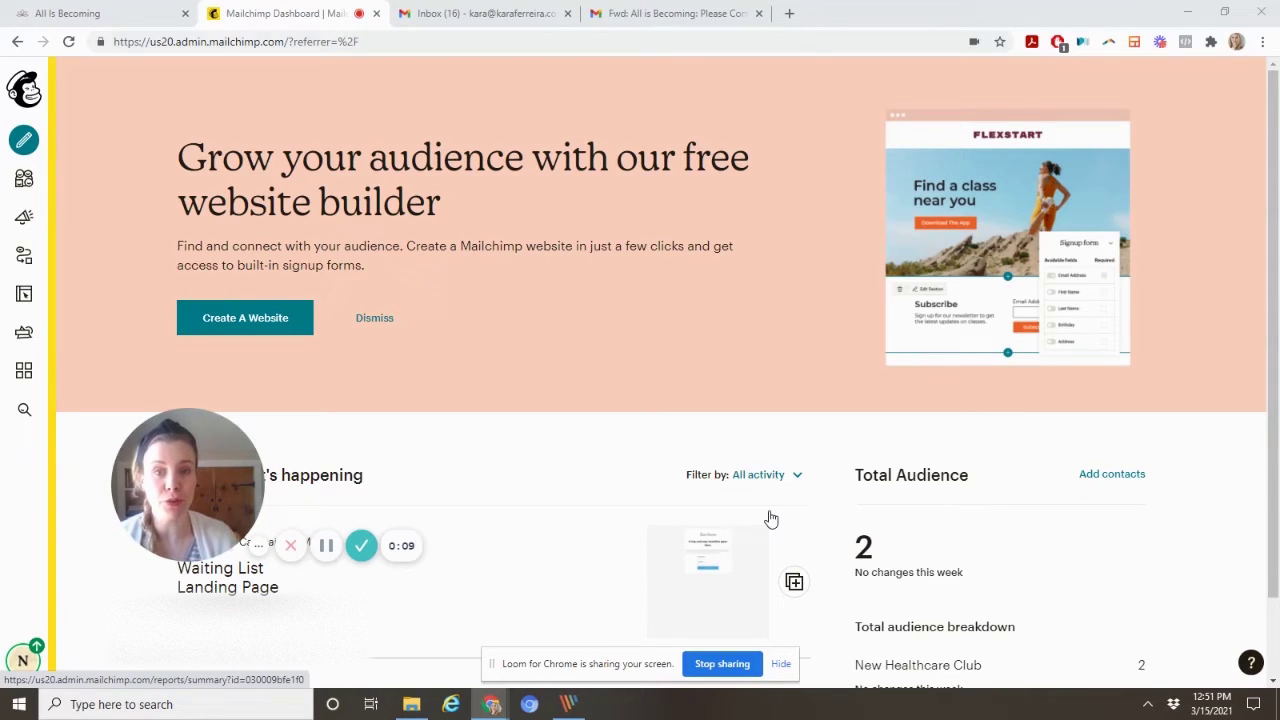
Switch to the Gmail tab with the forwarded 'All Is Becoming' confirm-subscription email
click(728, 12)
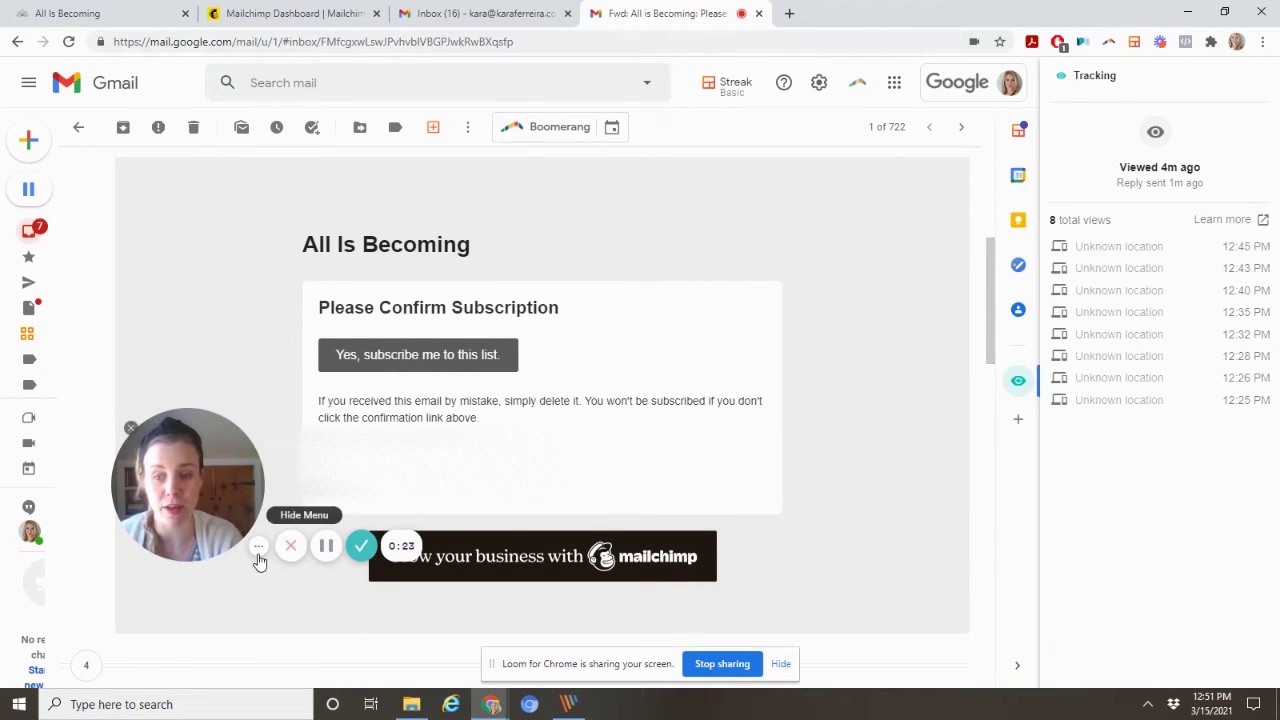
Return to the Mailchimp dashboard tab showing New Healthcare Club's audience of 2
click(298, 13)
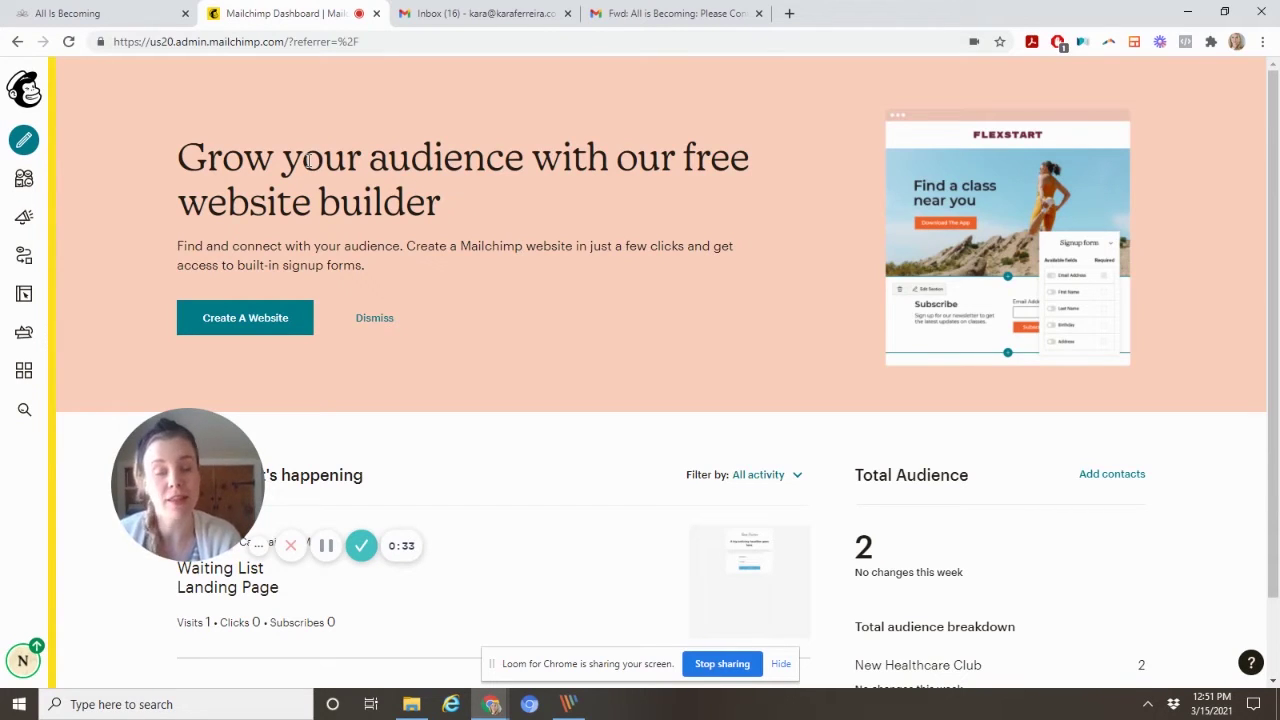
click(168, 13)
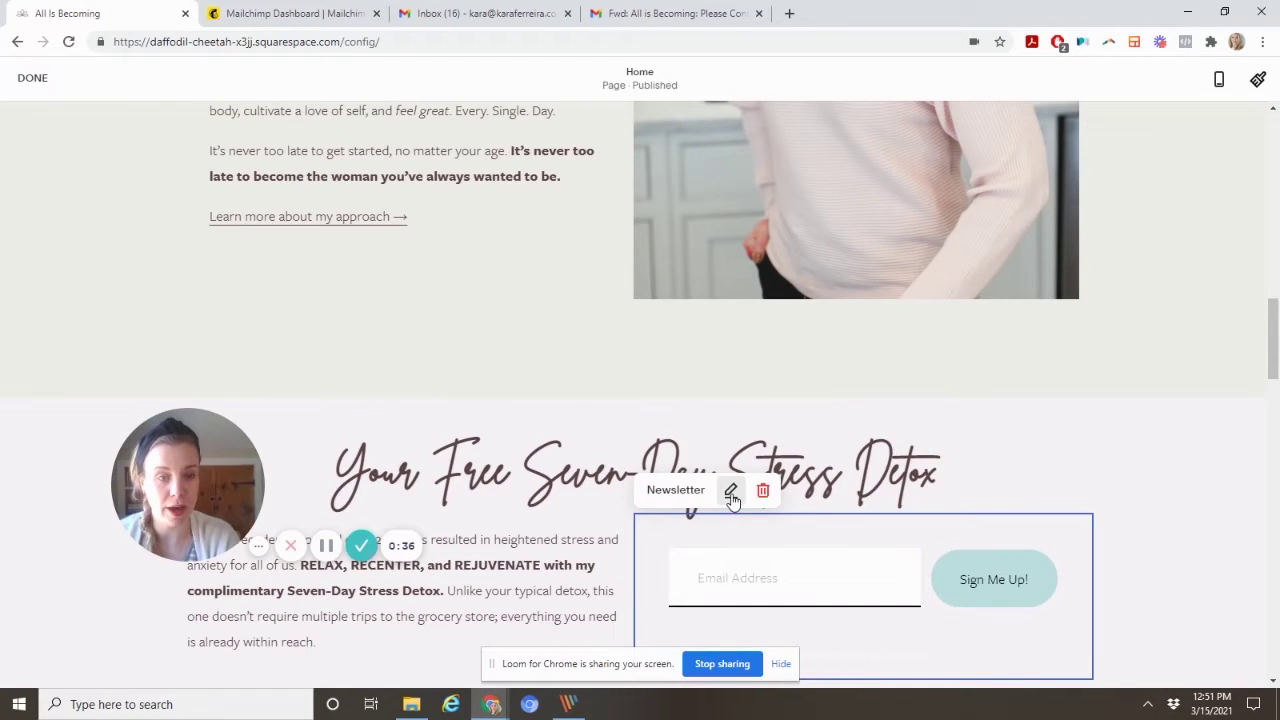
click(731, 492)
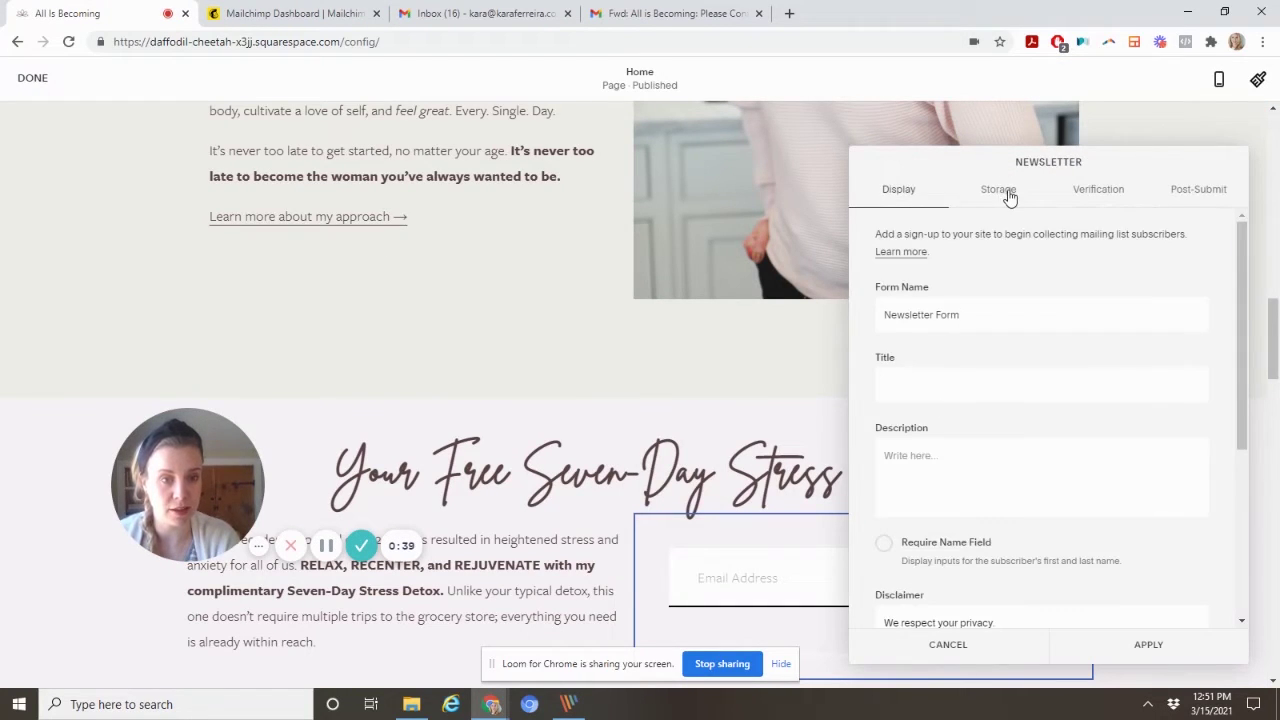
click(1004, 192)
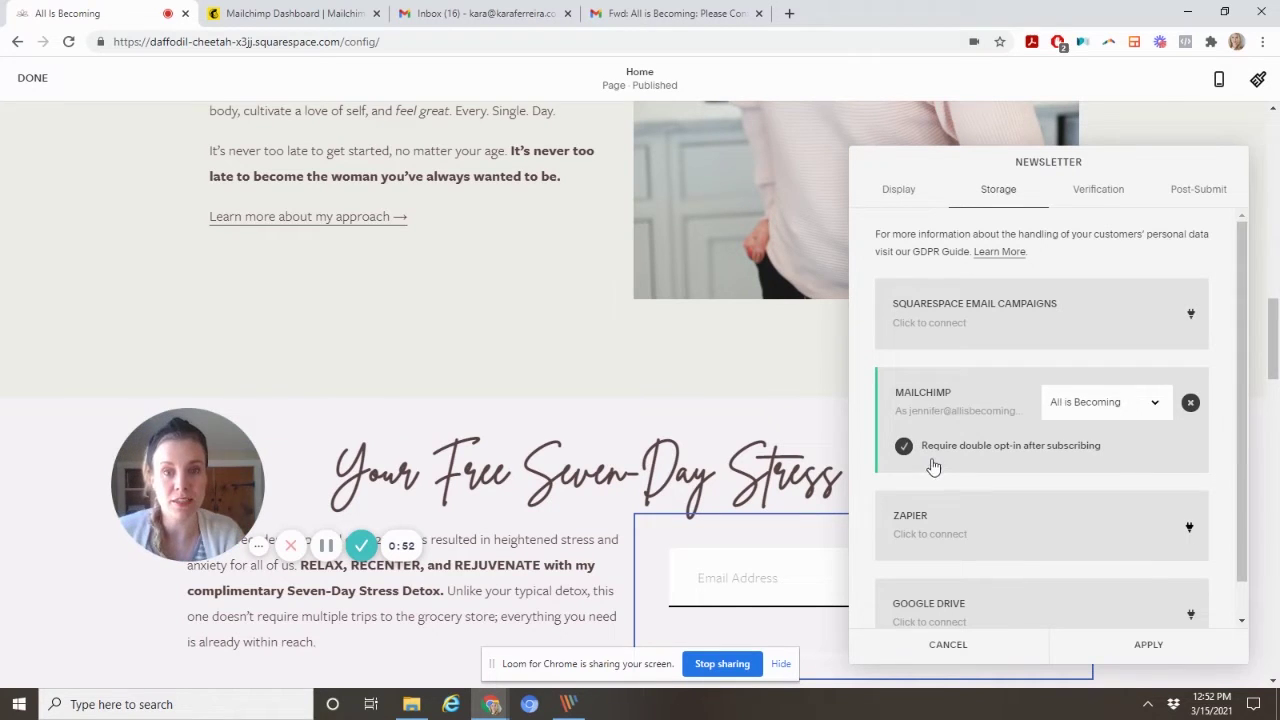
click(670, 13)
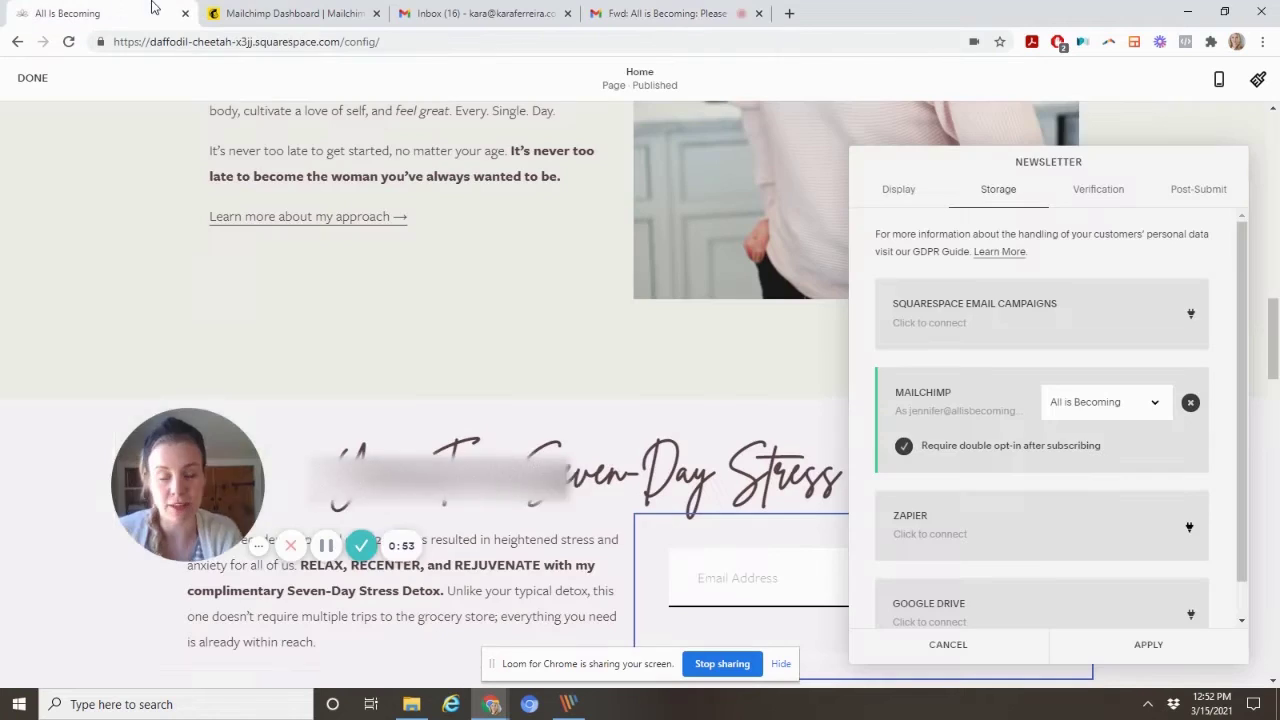
click(160, 14)
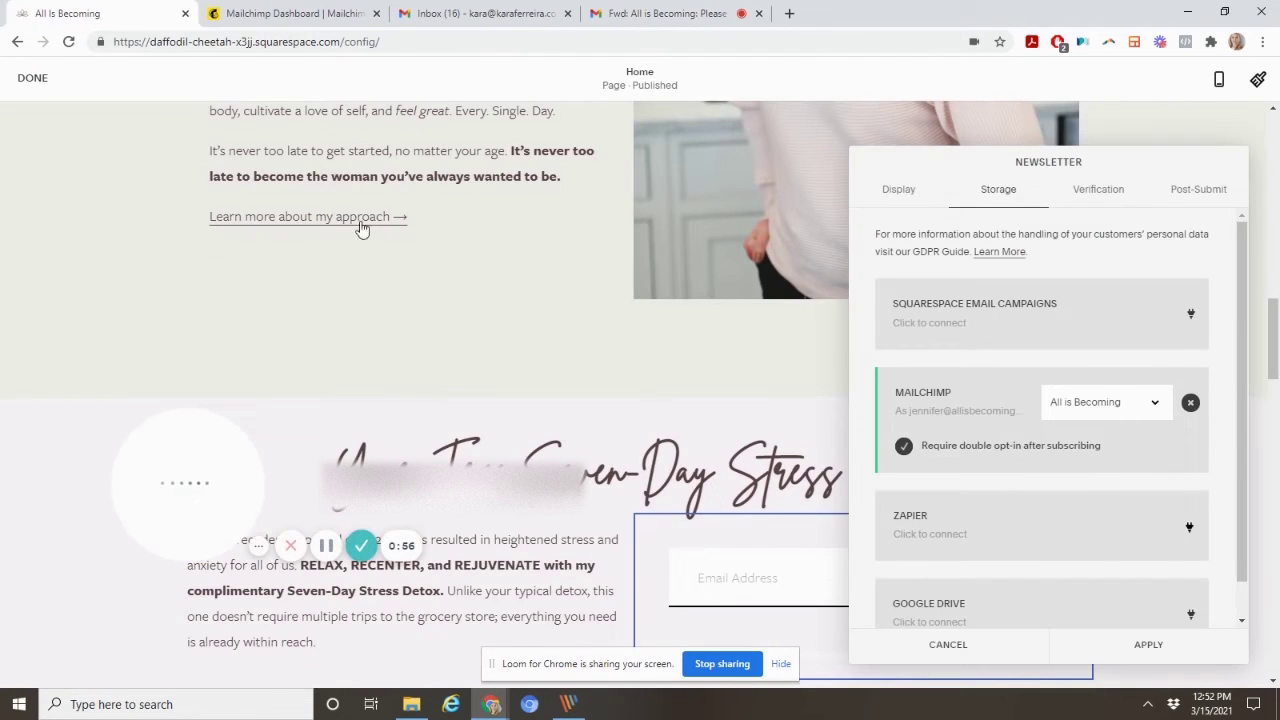
click(330, 6)
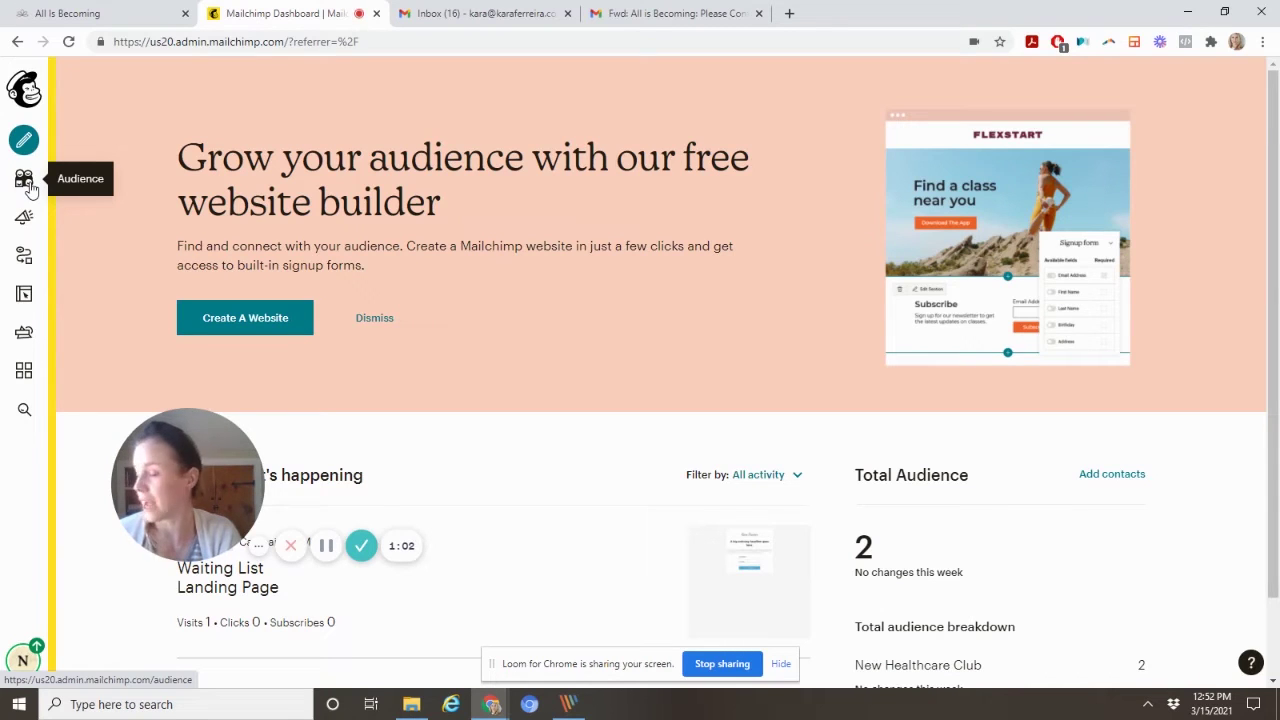
Go to Audience > Manage Audience > Signup forms and choose the Form builder
click(29, 184)
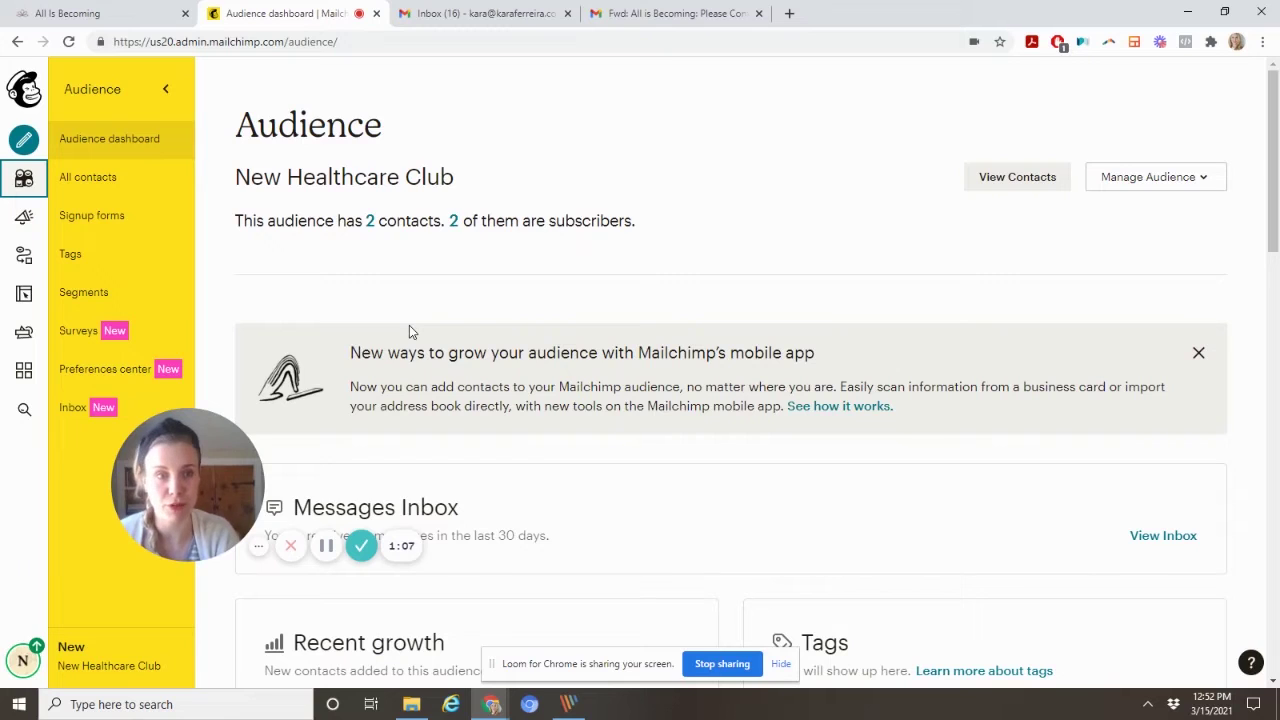
click(1208, 186)
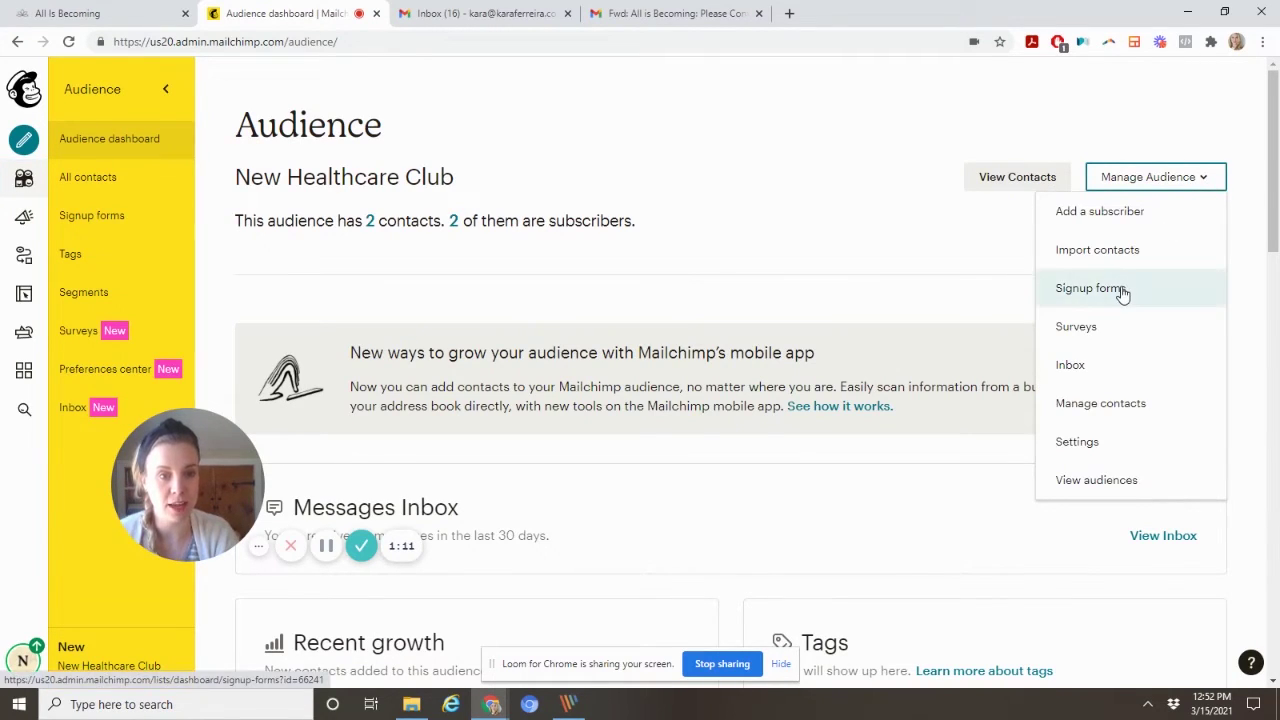
click(116, 223)
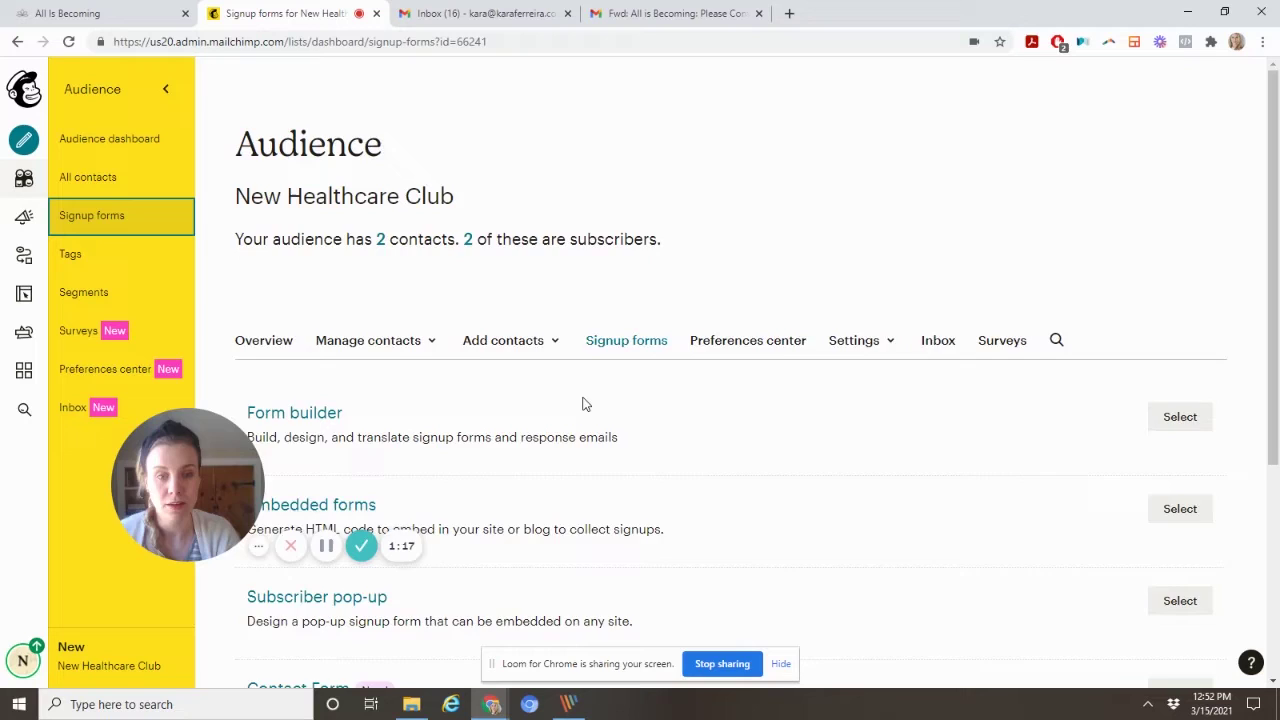
scroll(584, 403, down, 2)
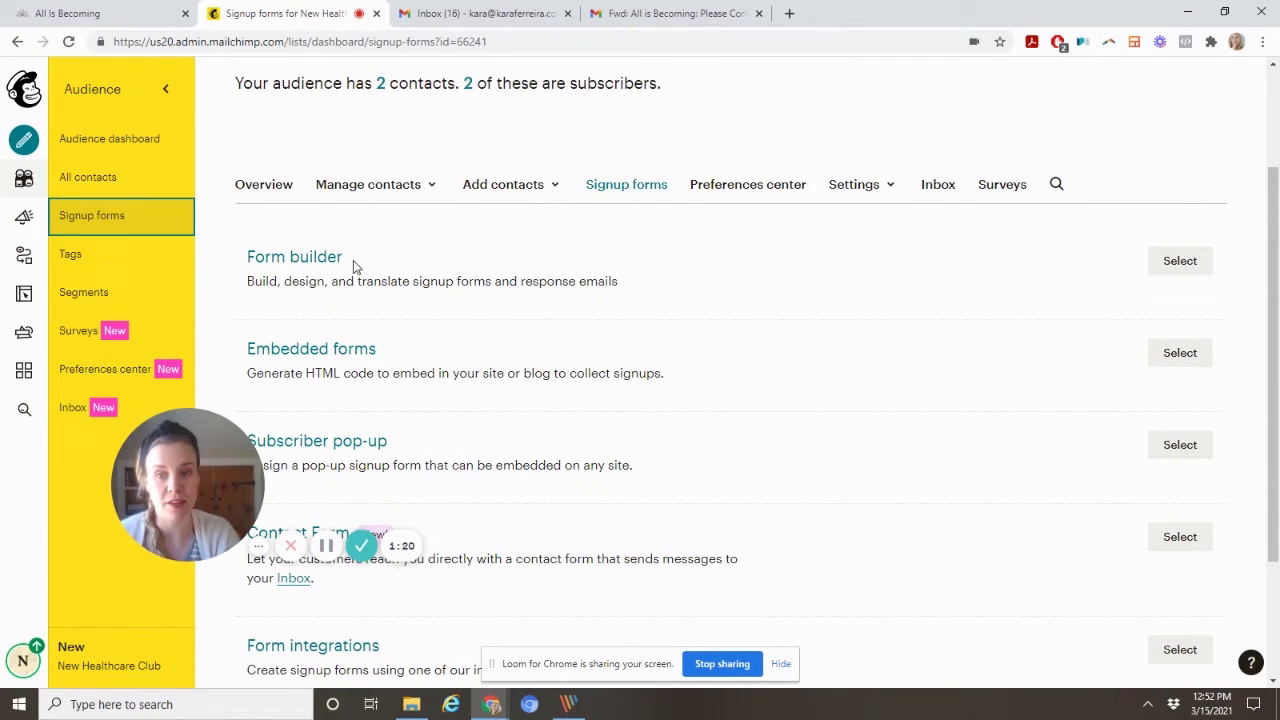
drag(353, 260, 258, 250)
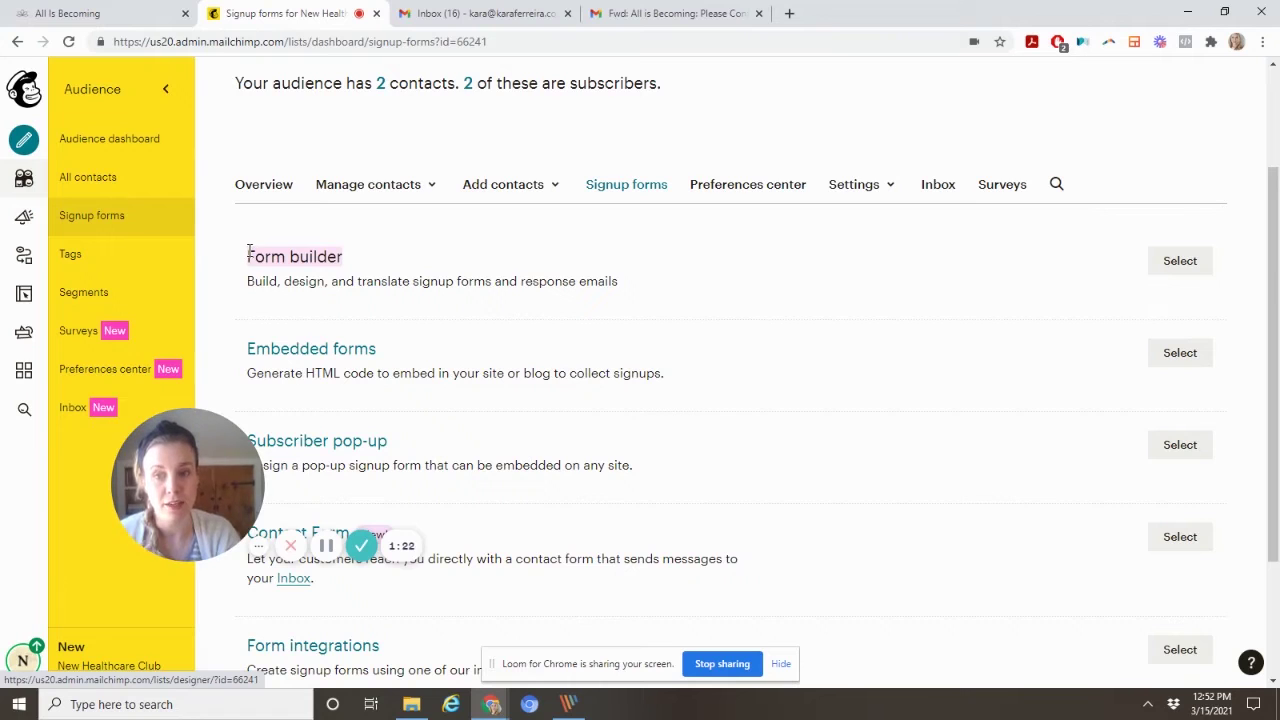
drag(521, 285, 622, 286)
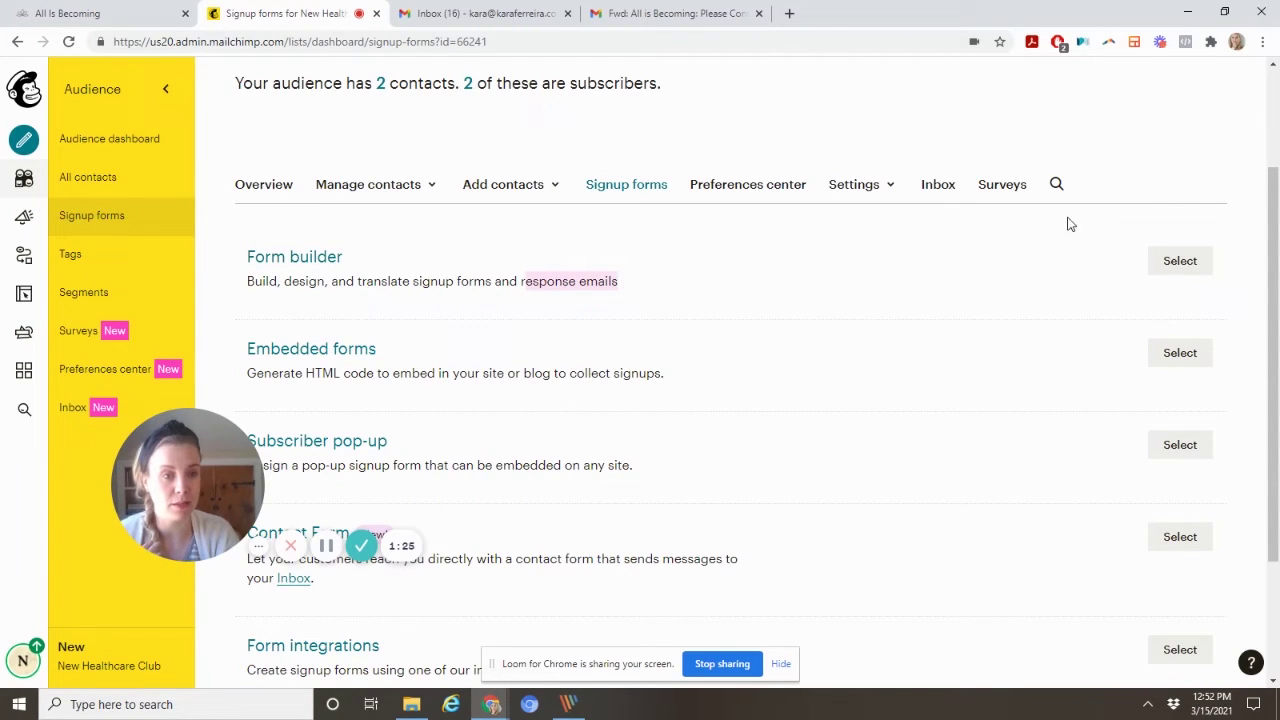
click(1178, 262)
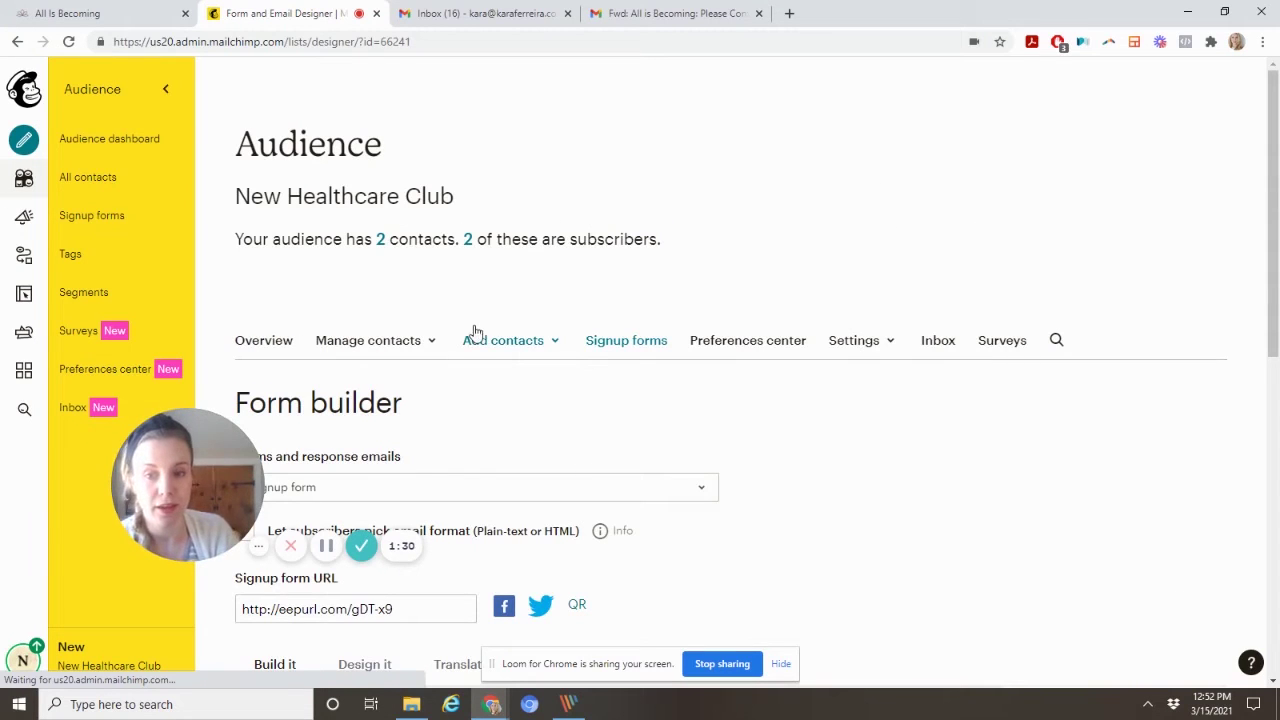
Check the Forms and response emails list, keeping Signup form selected
scroll(560, 451, down, 4)
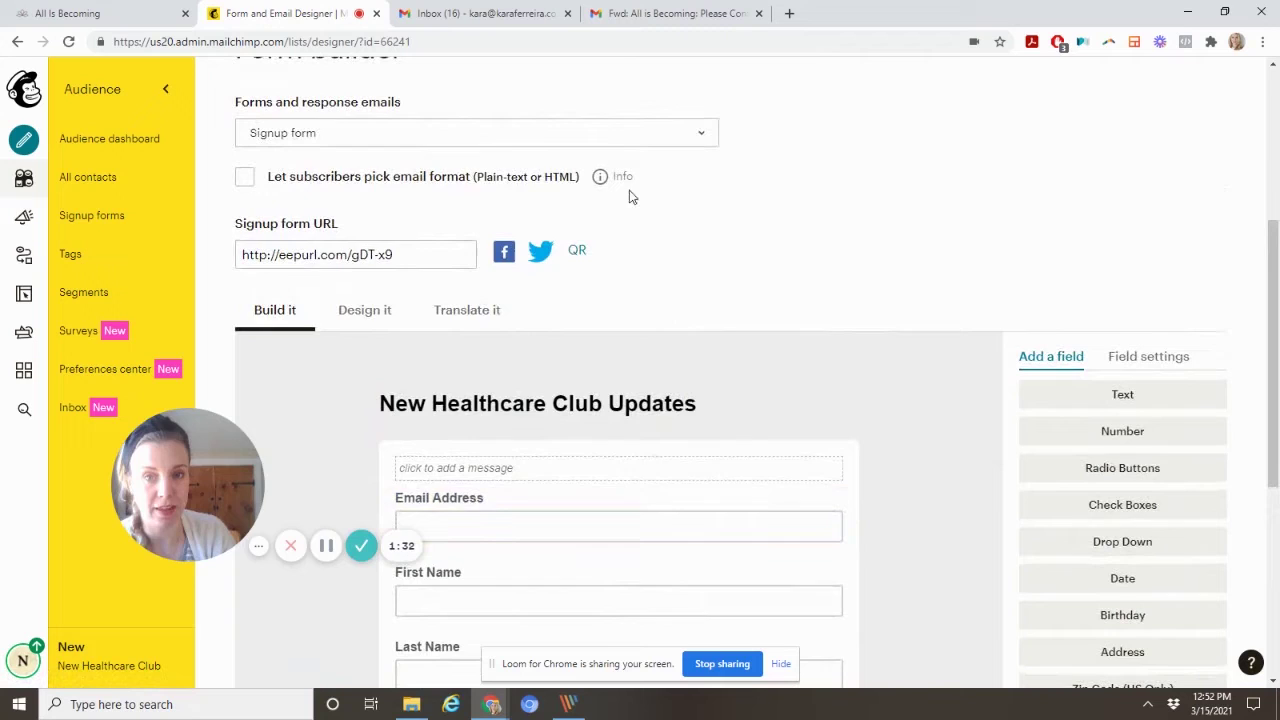
click(645, 133)
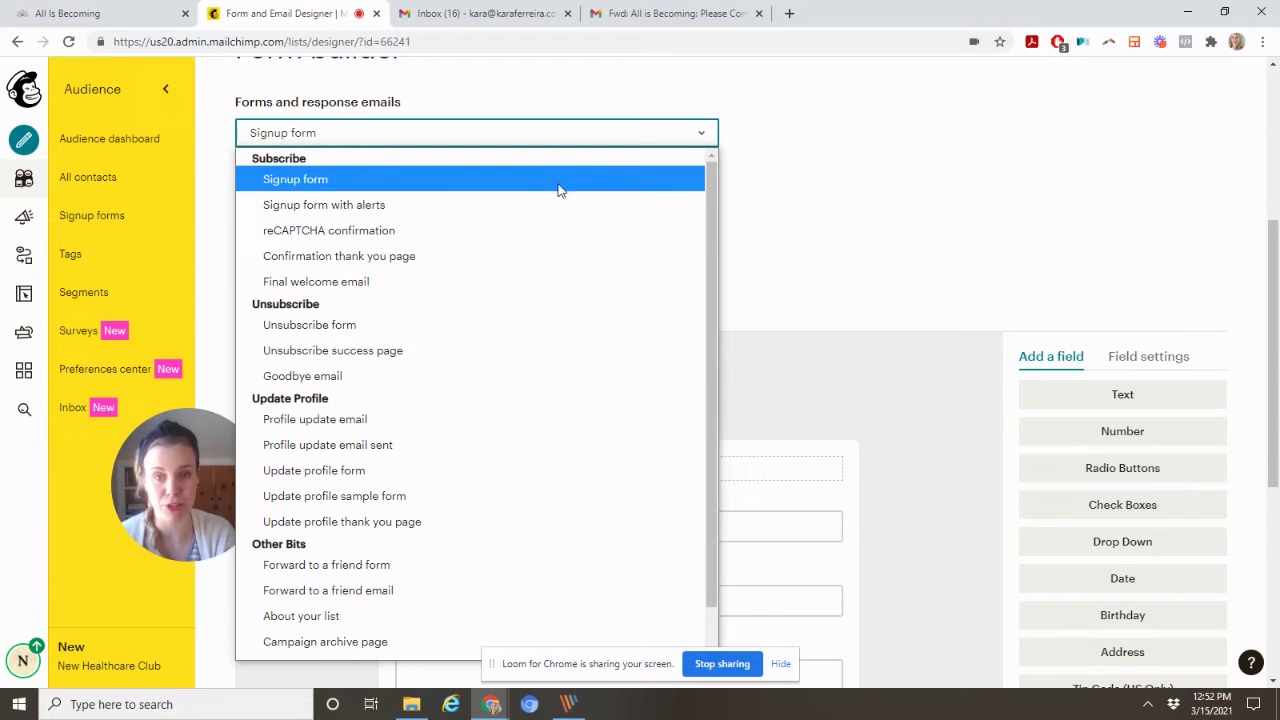
click(928, 193)
scroll(928, 193, up, 4)
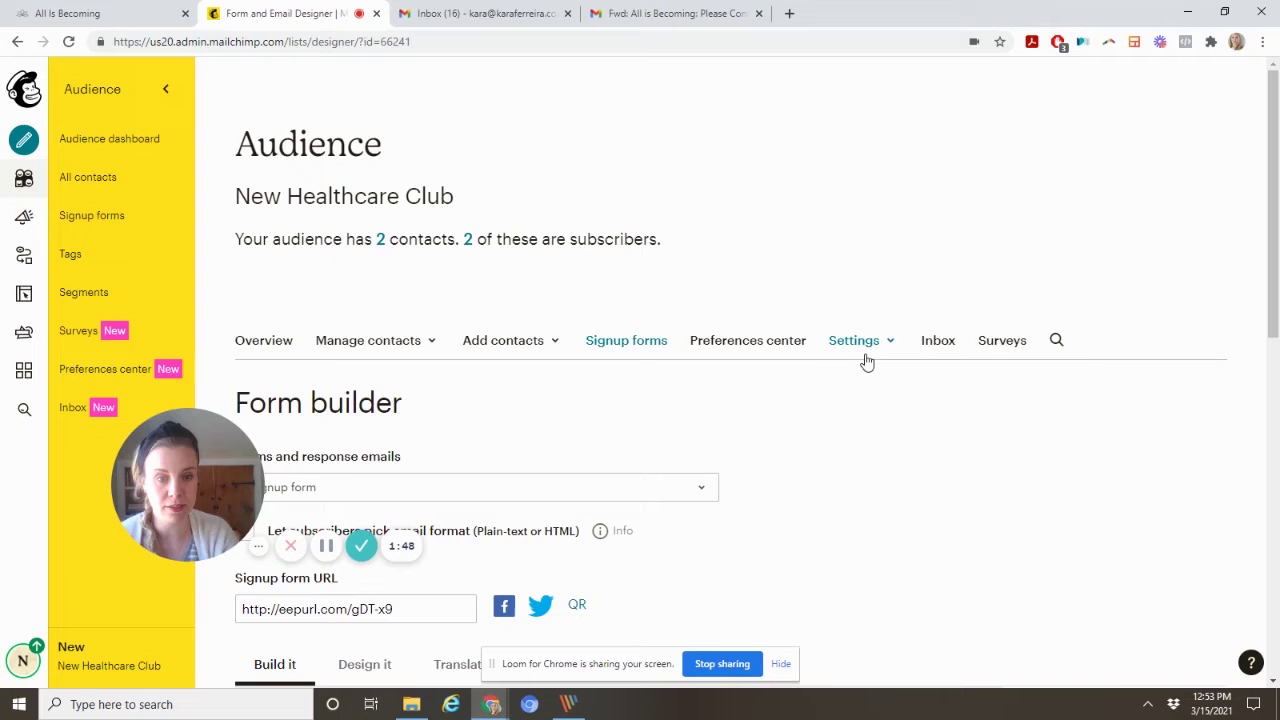
In the audience's name and defaults, enable double opt-in, turn off reCAPTCHA, and save
click(866, 358)
click(876, 390)
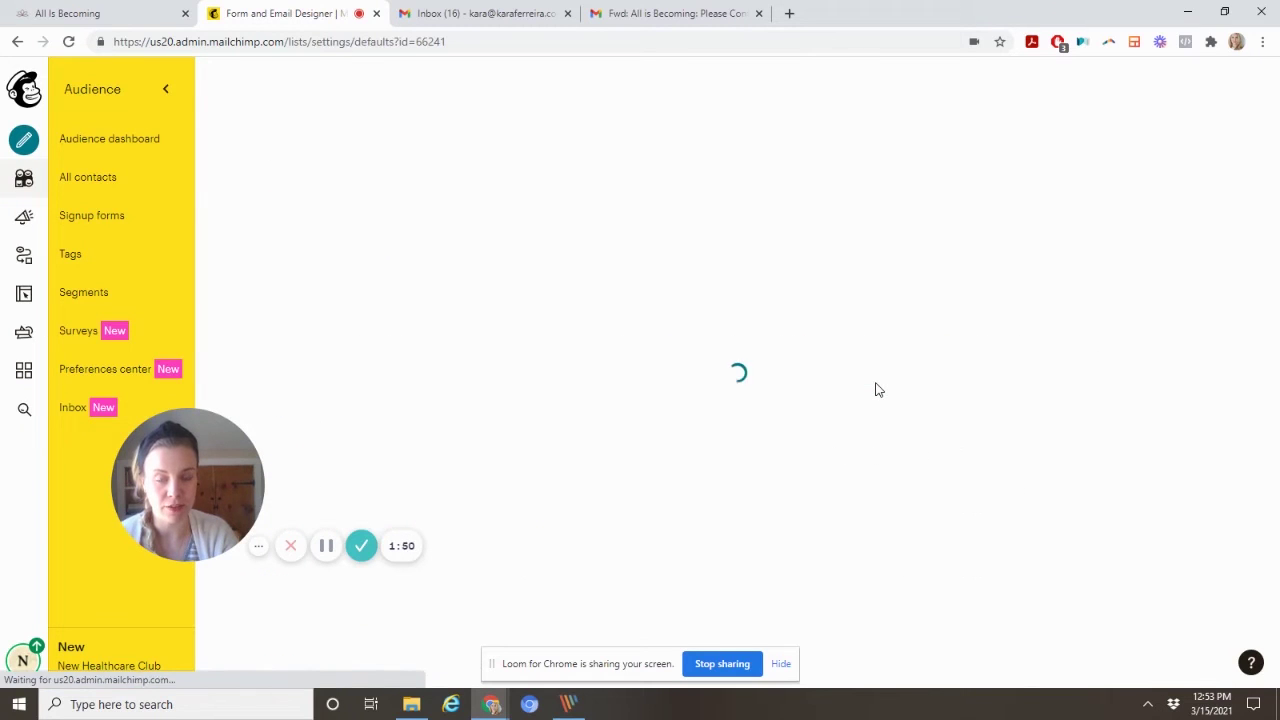
scroll(876, 390, down, 7)
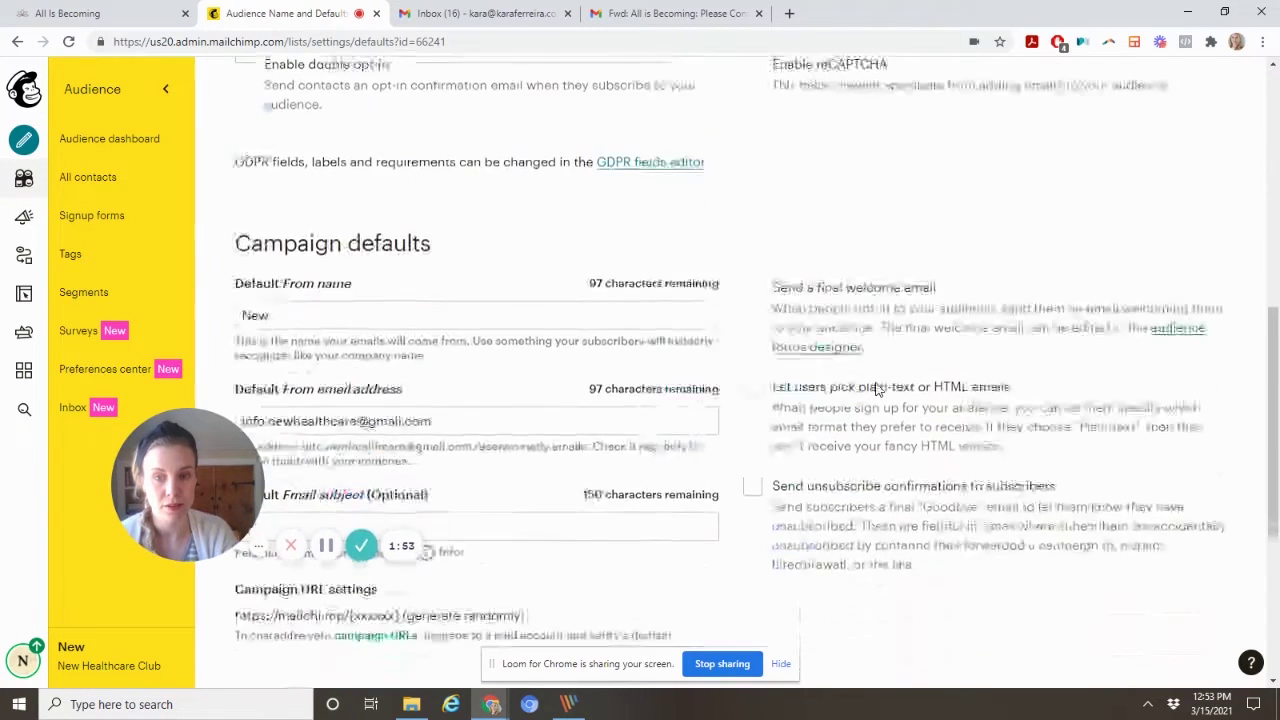
scroll(409, 171, up, 2)
click(245, 133)
click(752, 134)
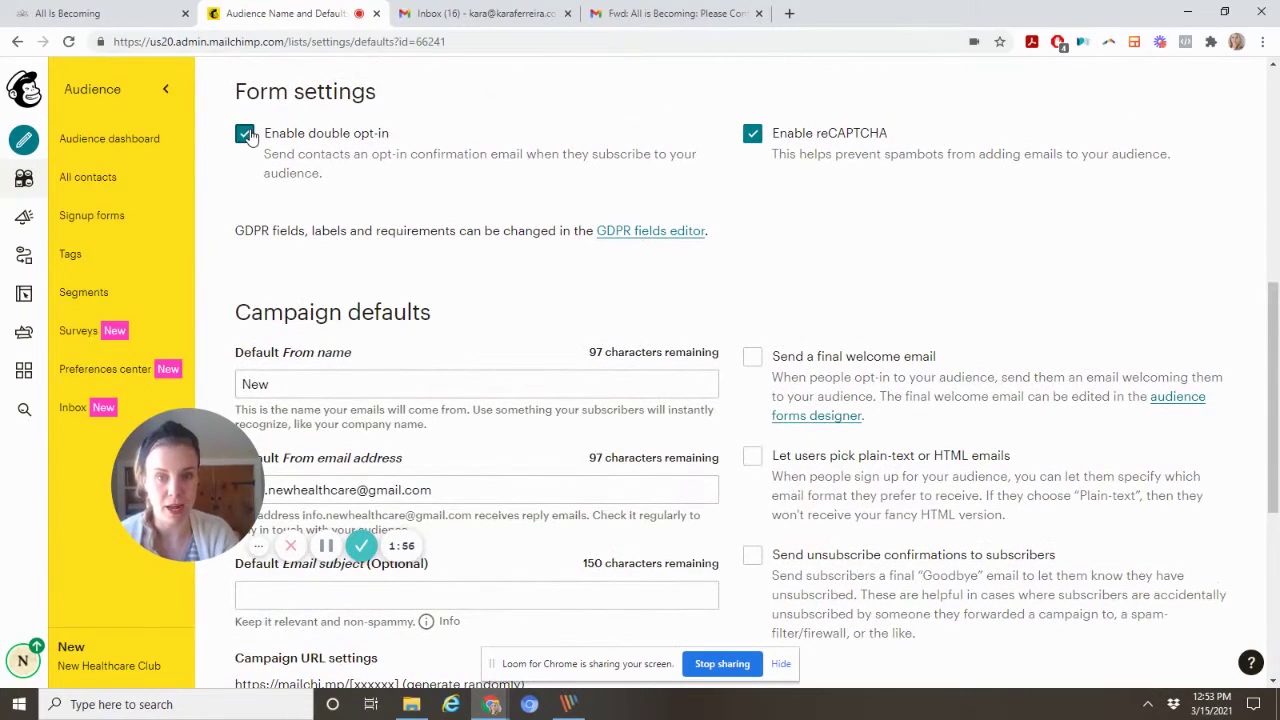
click(752, 134)
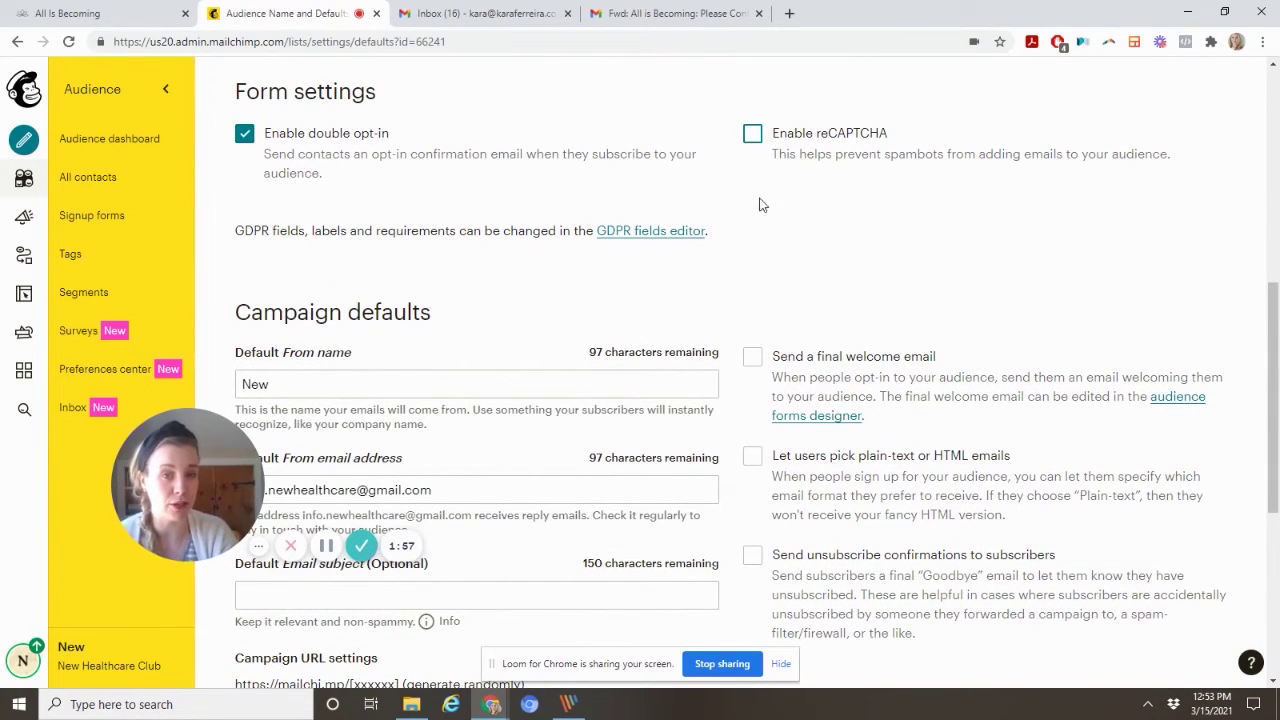
scroll(766, 237, down, 4)
scroll(768, 237, down, 1)
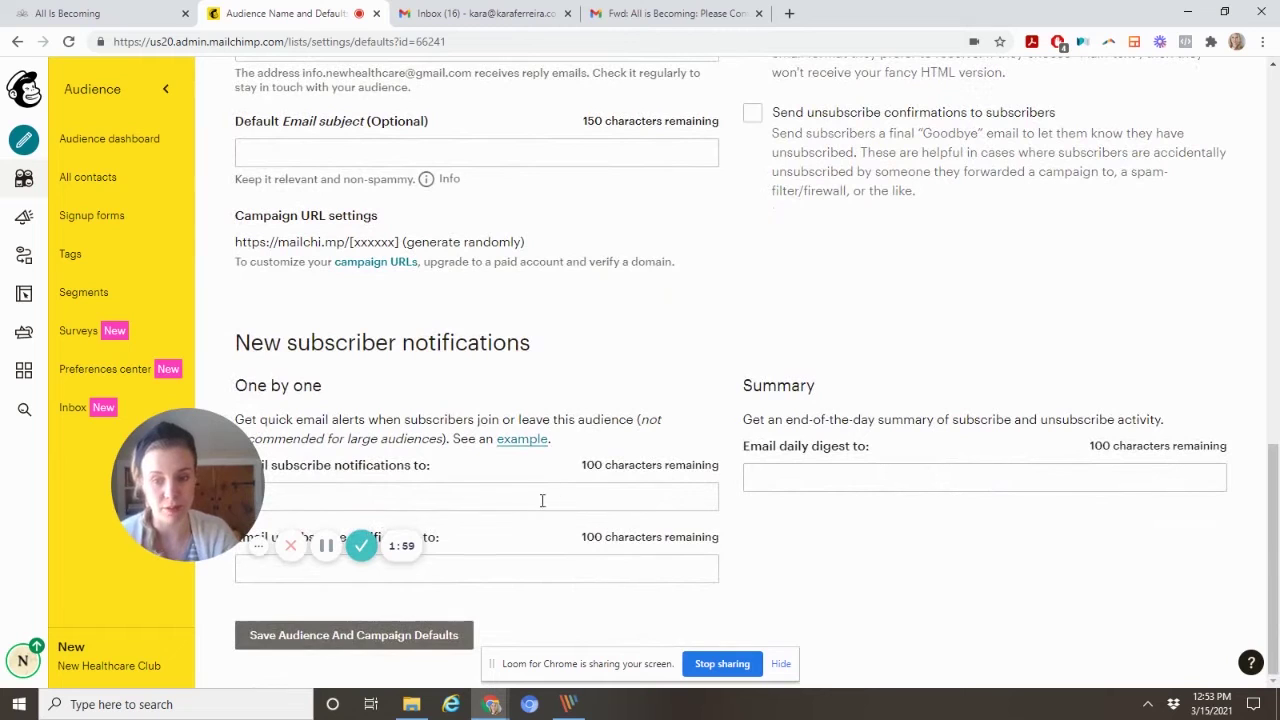
click(429, 637)
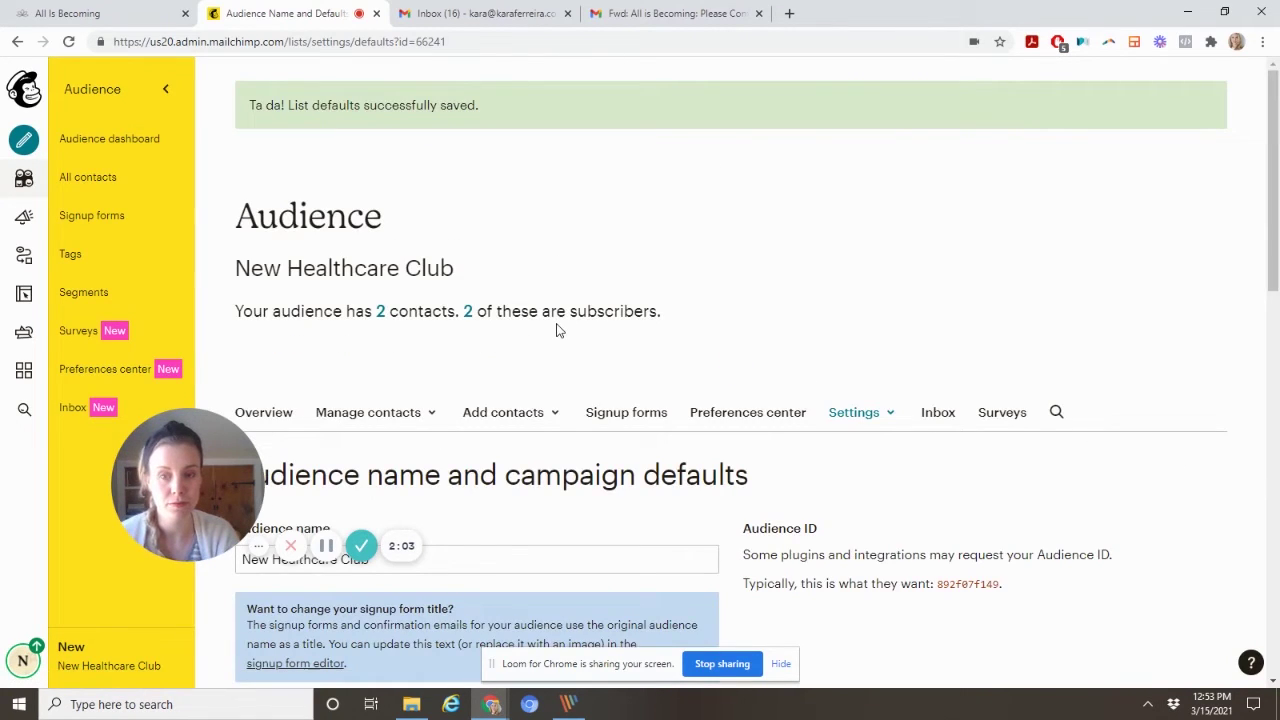
Reopen the Form builder from Signup forms and pick the Opt-in confirmation email
click(104, 220)
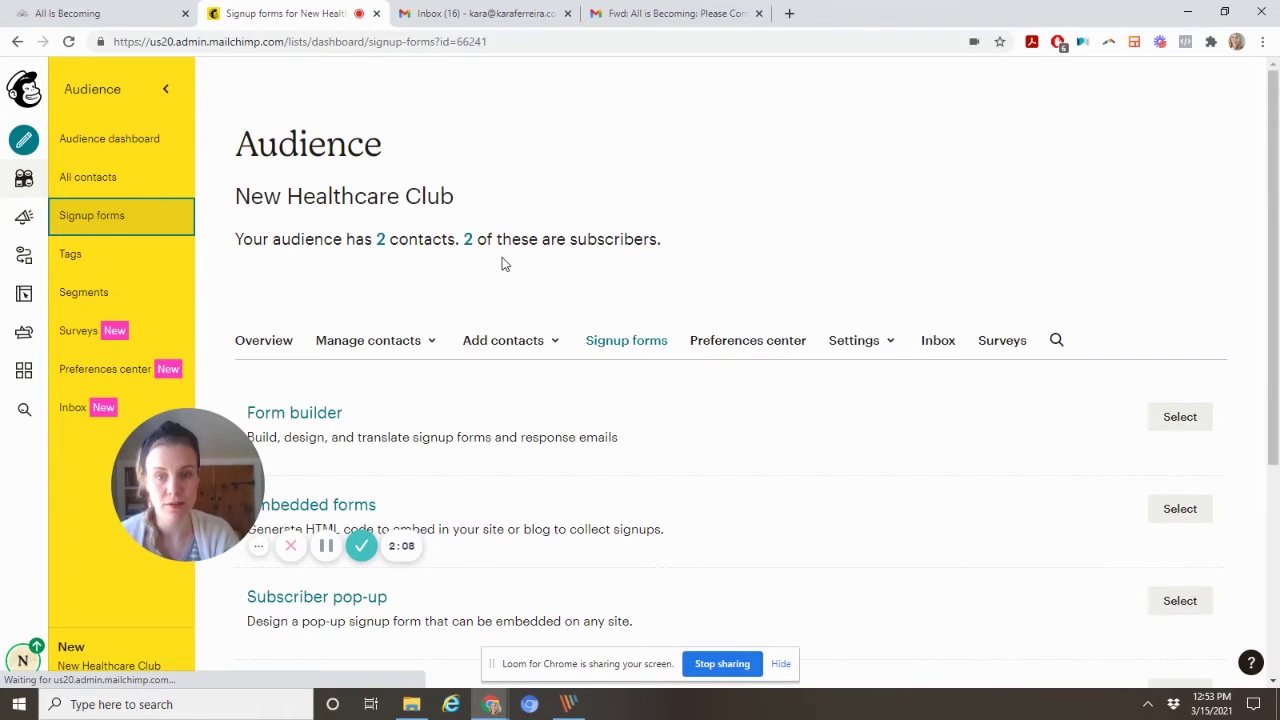
click(1177, 433)
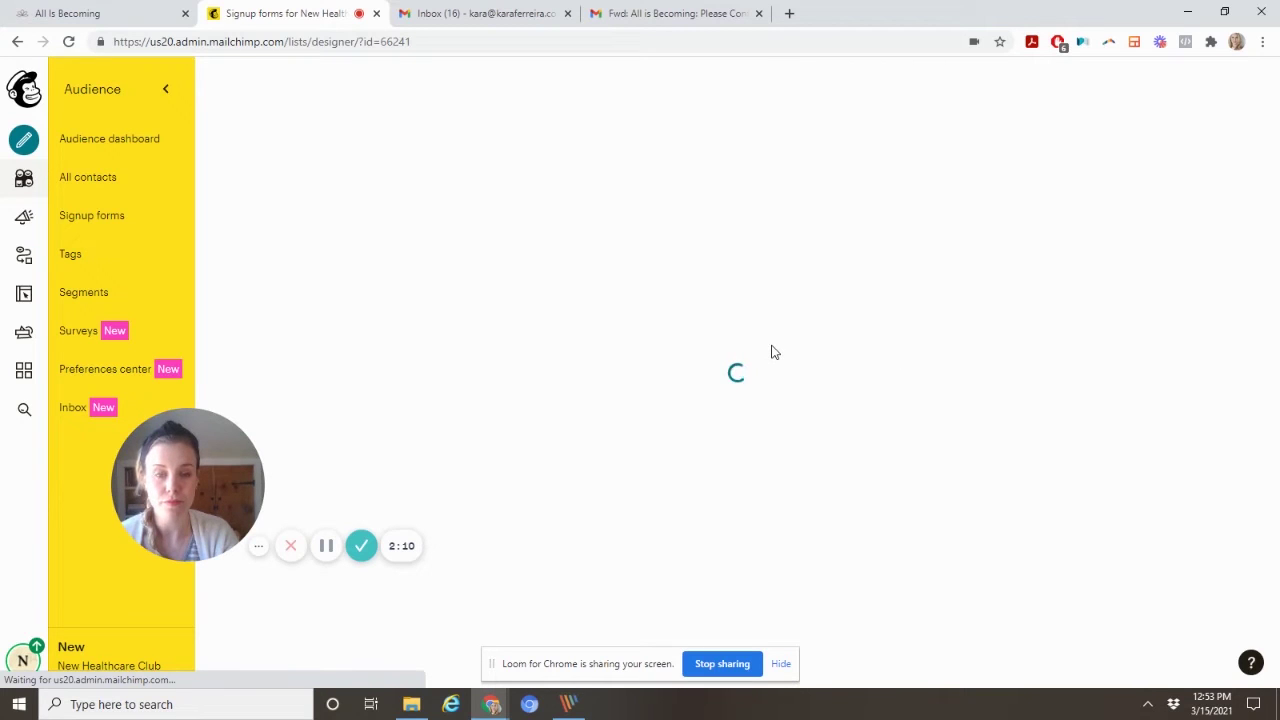
scroll(655, 378, down, 2)
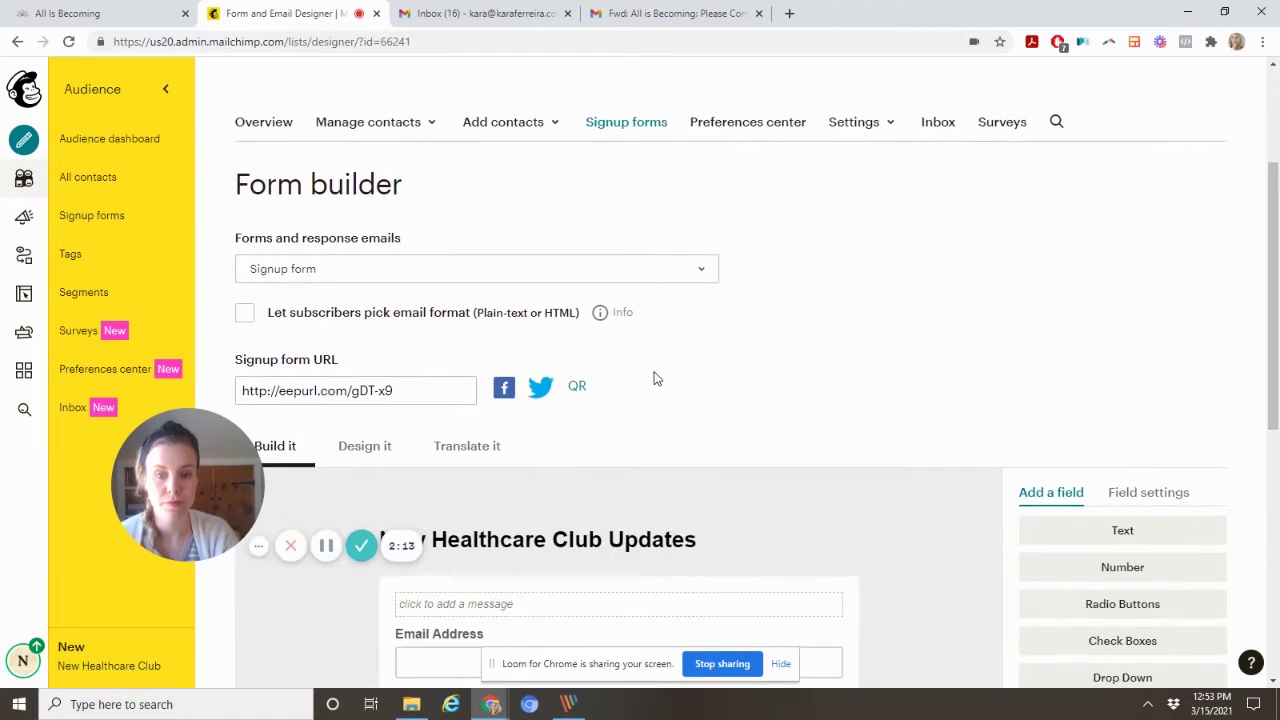
click(652, 268)
scroll(651, 277, down, 1)
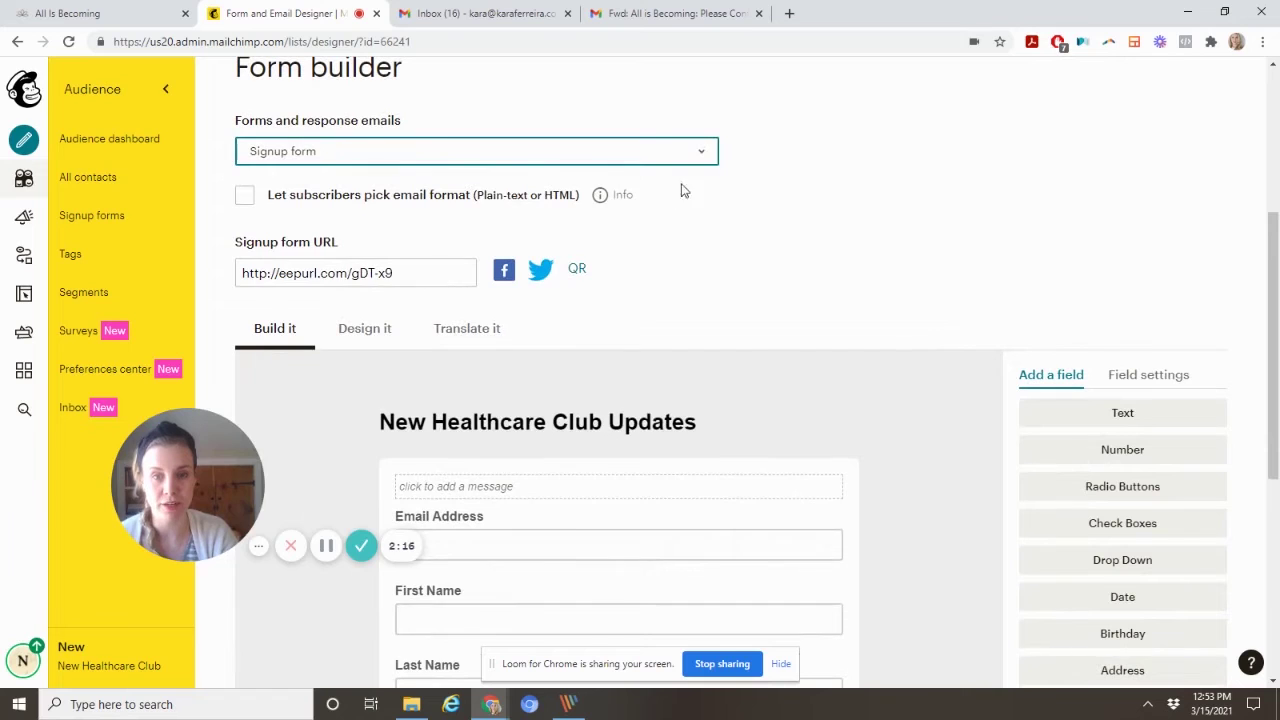
click(702, 150)
click(586, 280)
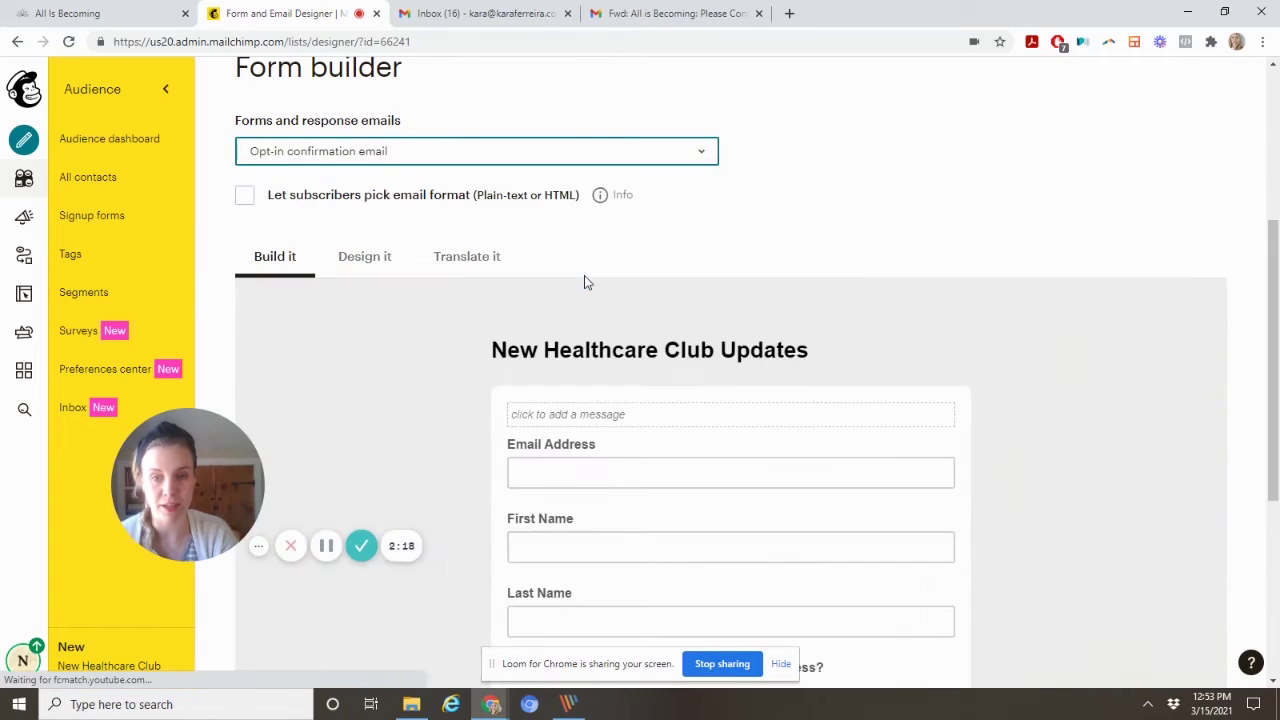
Open the confirmation email's body text editor and close it without changes
scroll(586, 280, down, 3)
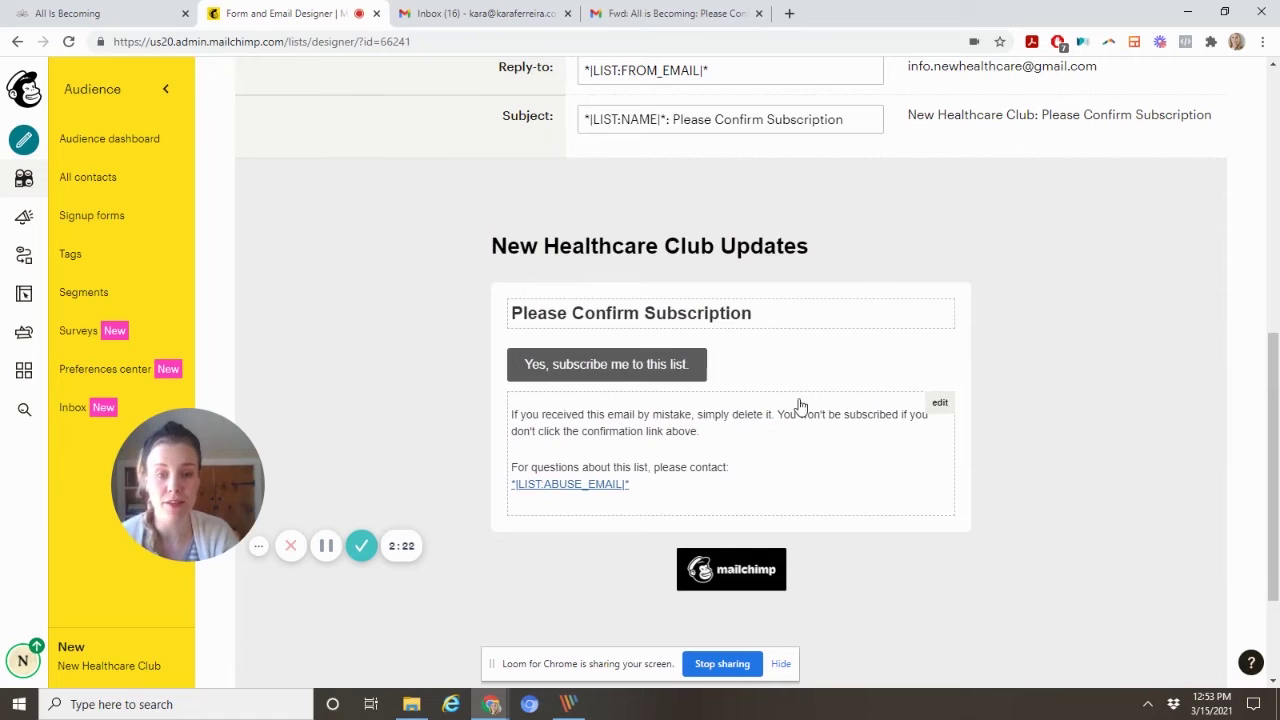
click(714, 453)
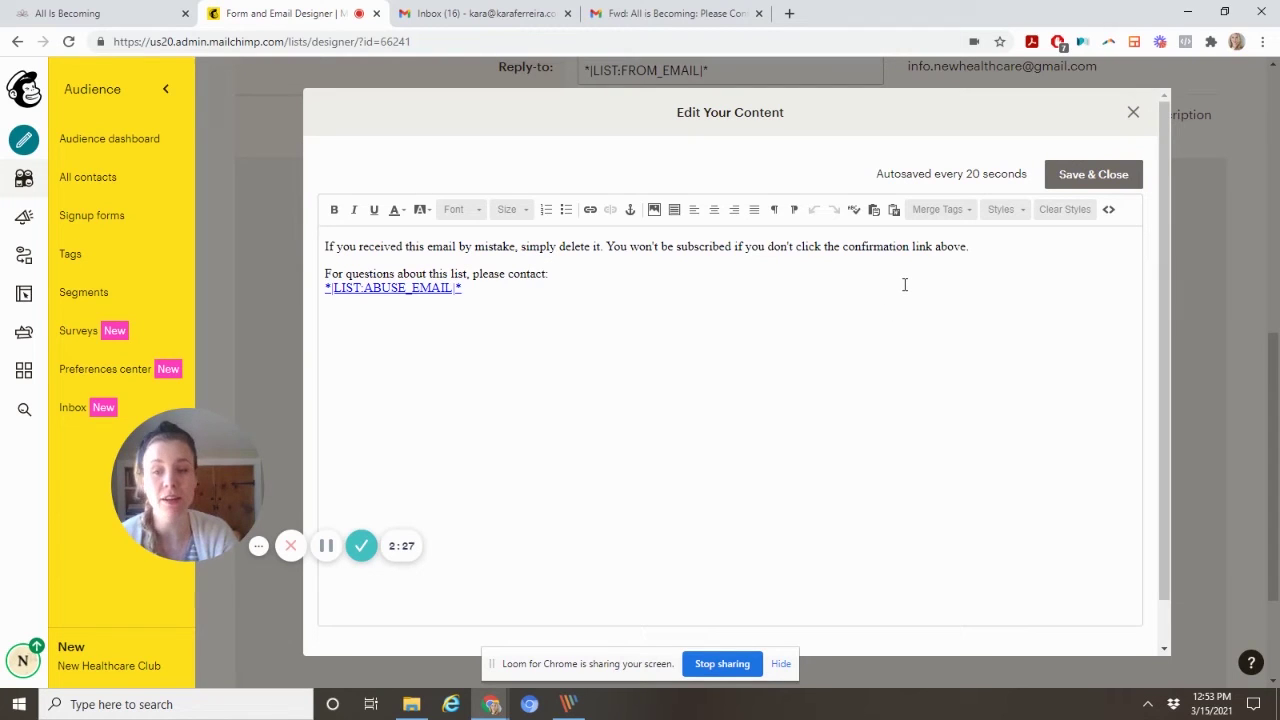
click(1134, 113)
scroll(800, 450, up, 1)
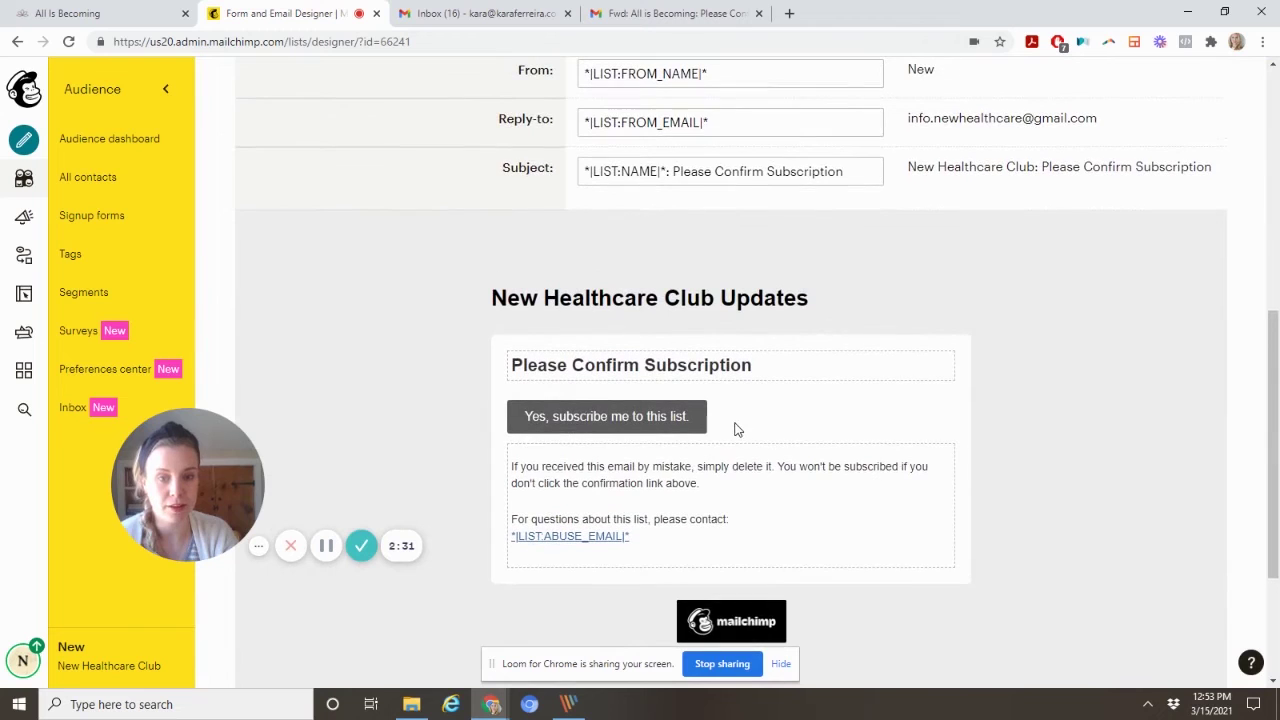
scroll(683, 420, up, 3)
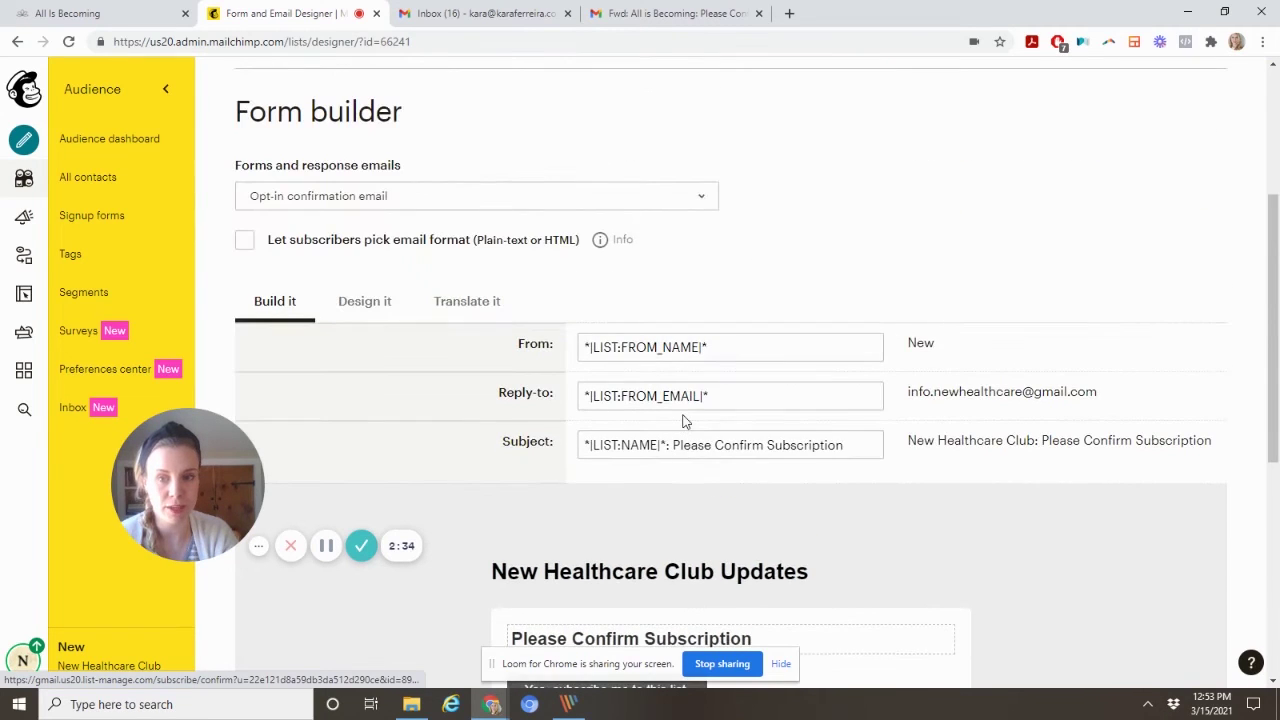
scroll(683, 420, down, 2)
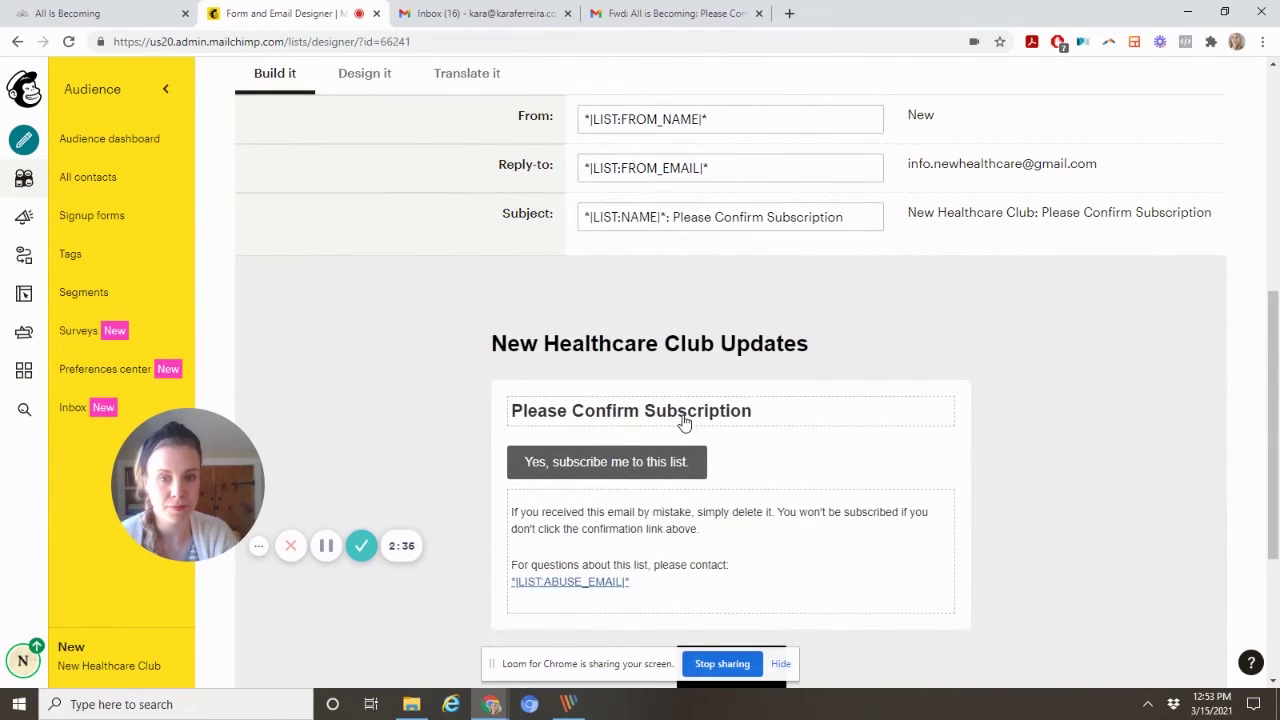
scroll(683, 421, up, 2)
Show the Buttons colour settings under Design it's Body and Forms sections
click(392, 290)
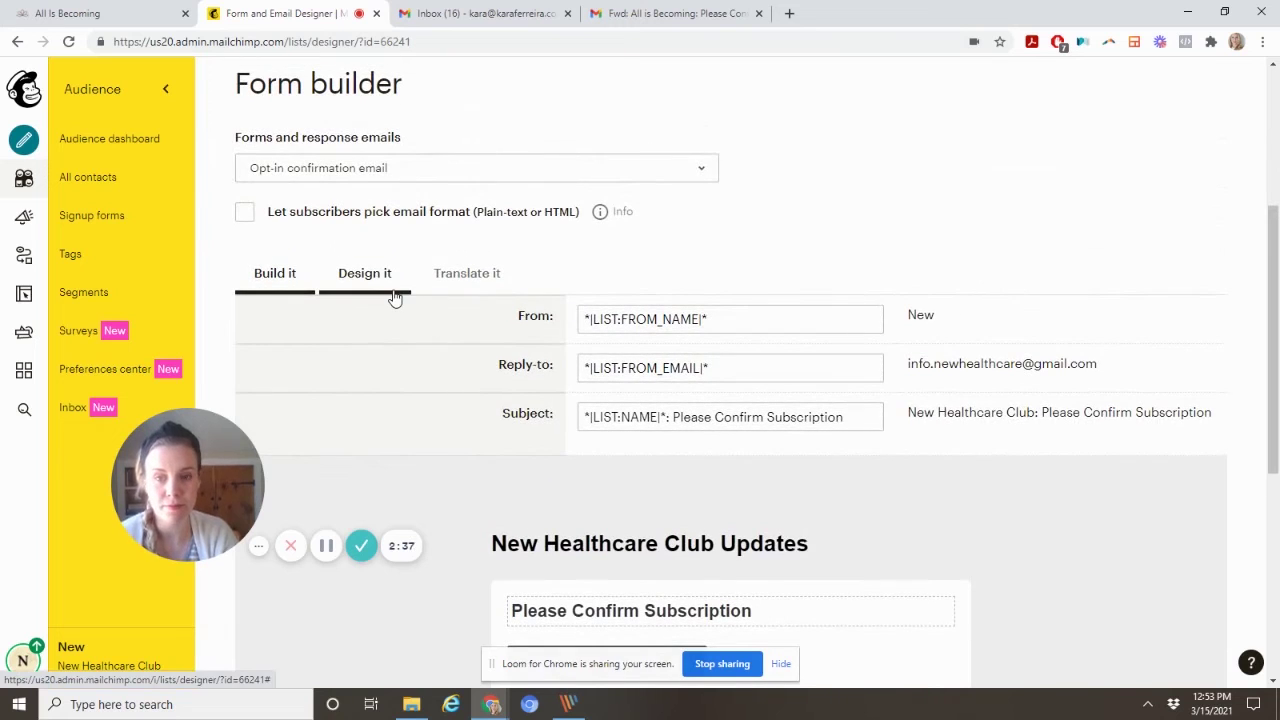
scroll(510, 413, down, 5)
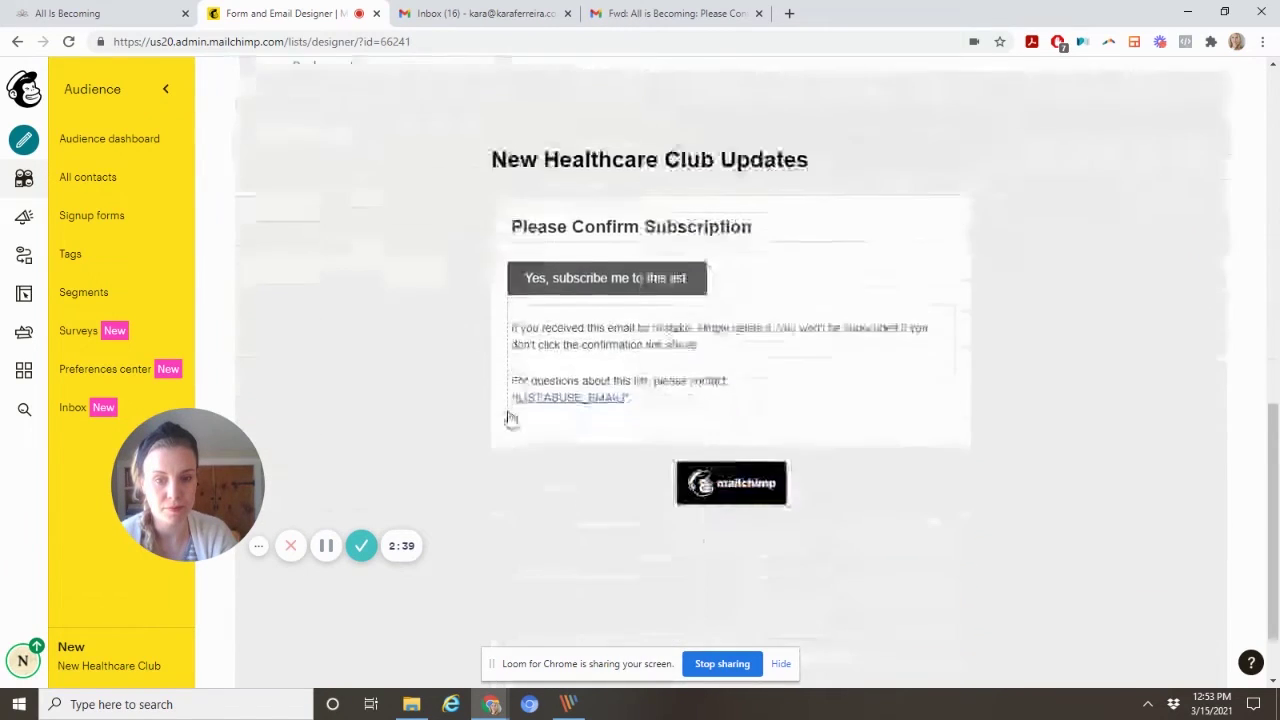
scroll(510, 418, up, 3)
scroll(510, 418, up, 2)
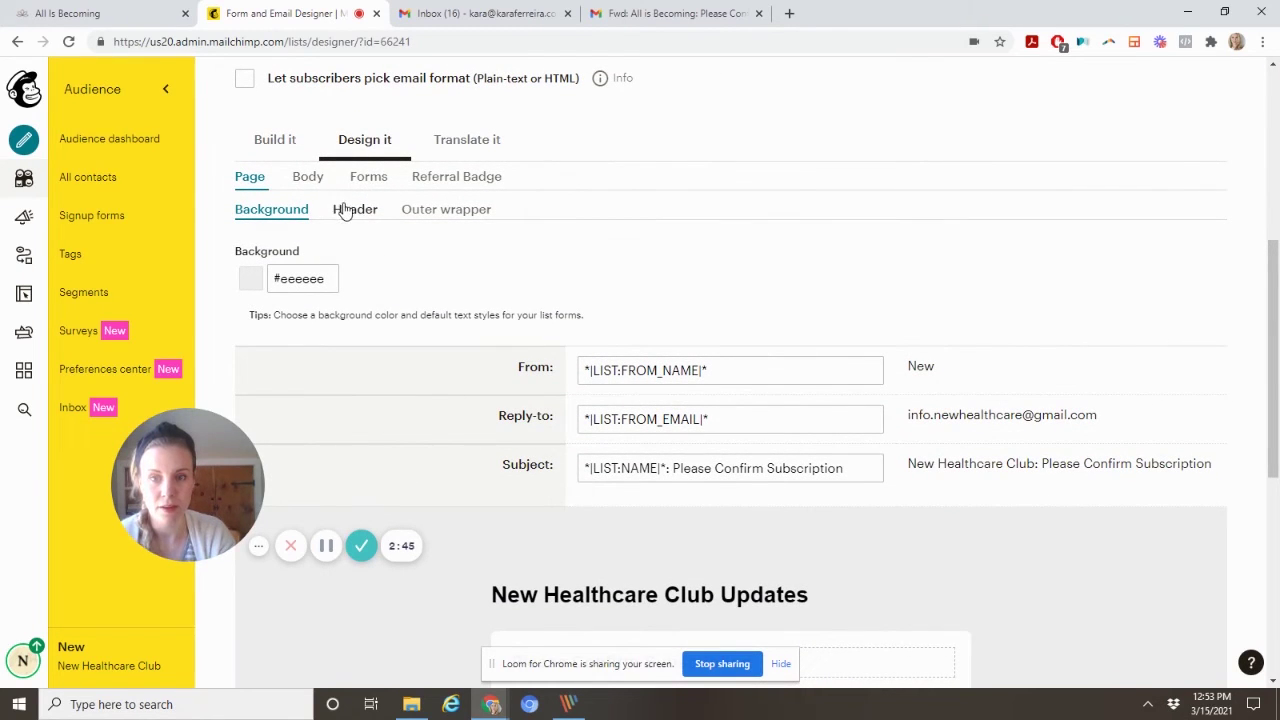
click(308, 178)
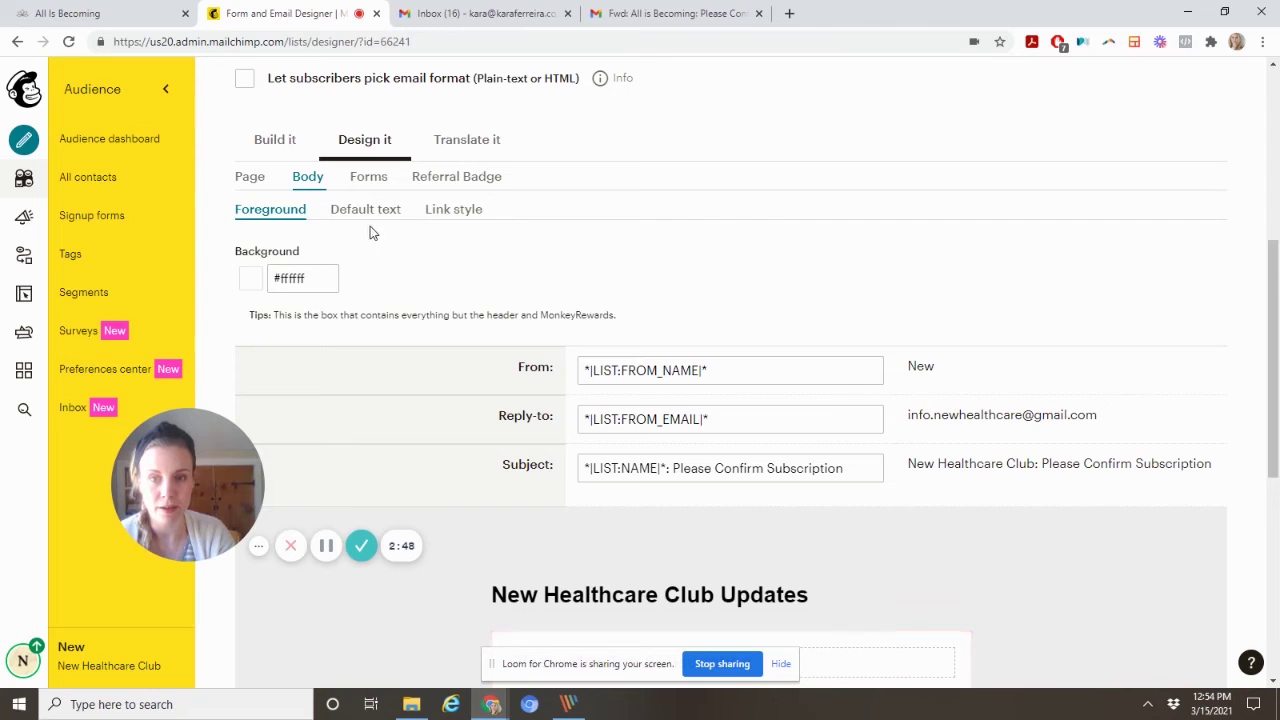
click(370, 180)
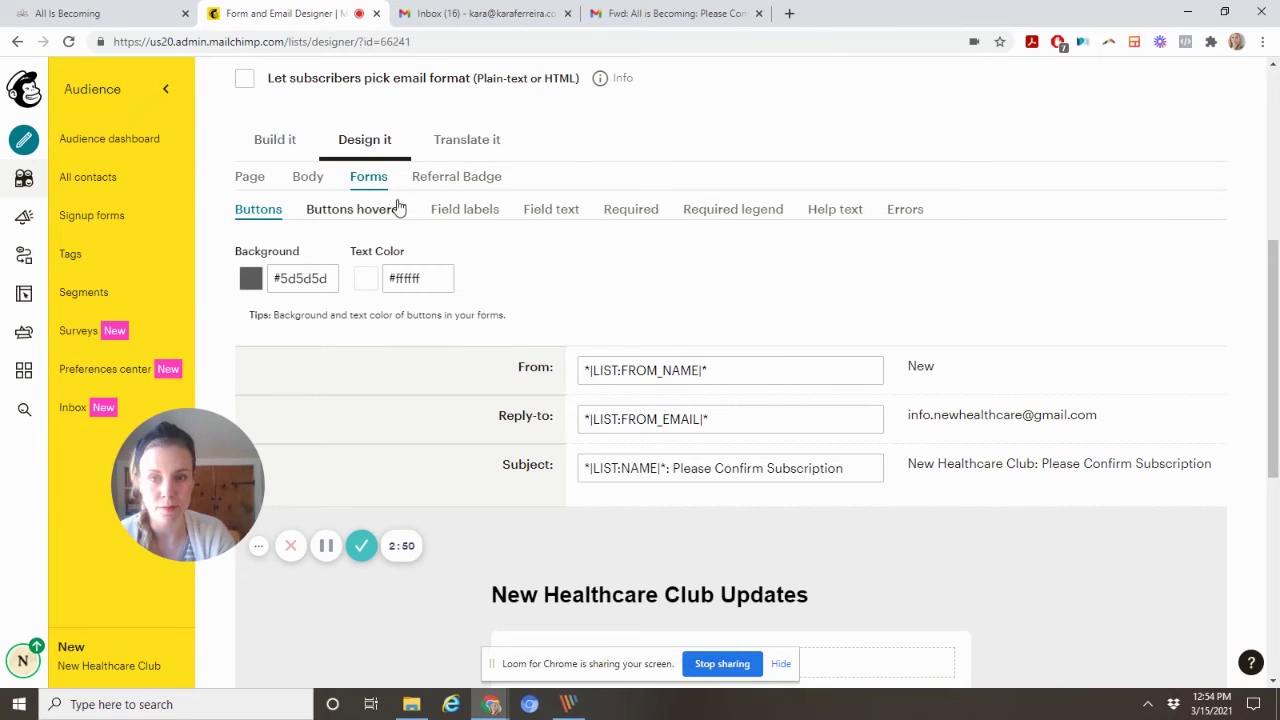
scroll(270, 225, down, 2)
scroll(270, 226, down, 3)
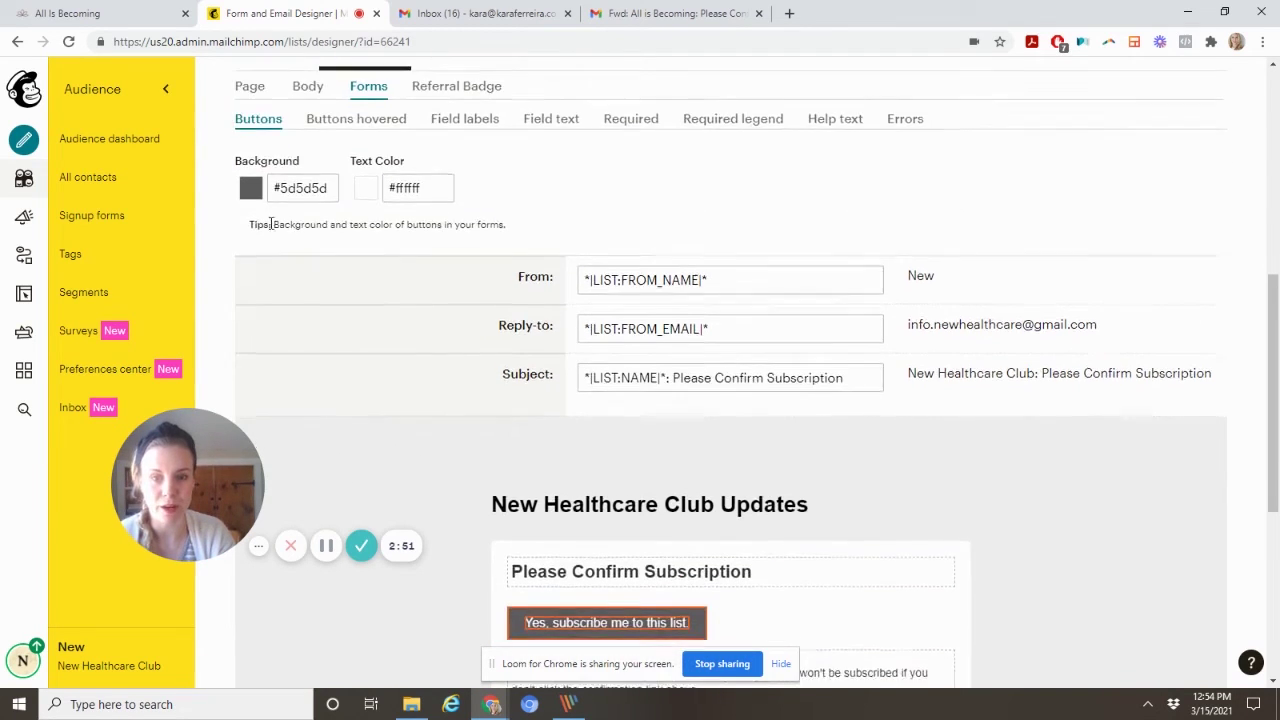
scroll(448, 441, up, 5)
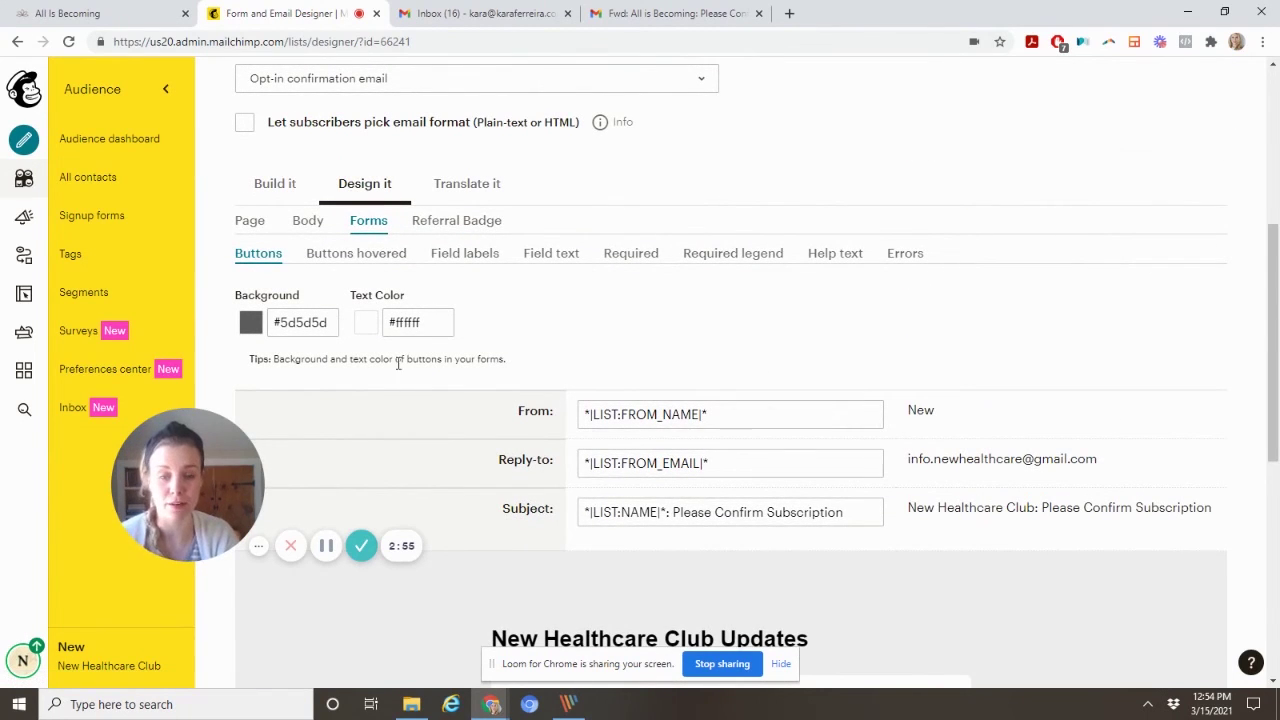
scroll(409, 380, down, 4)
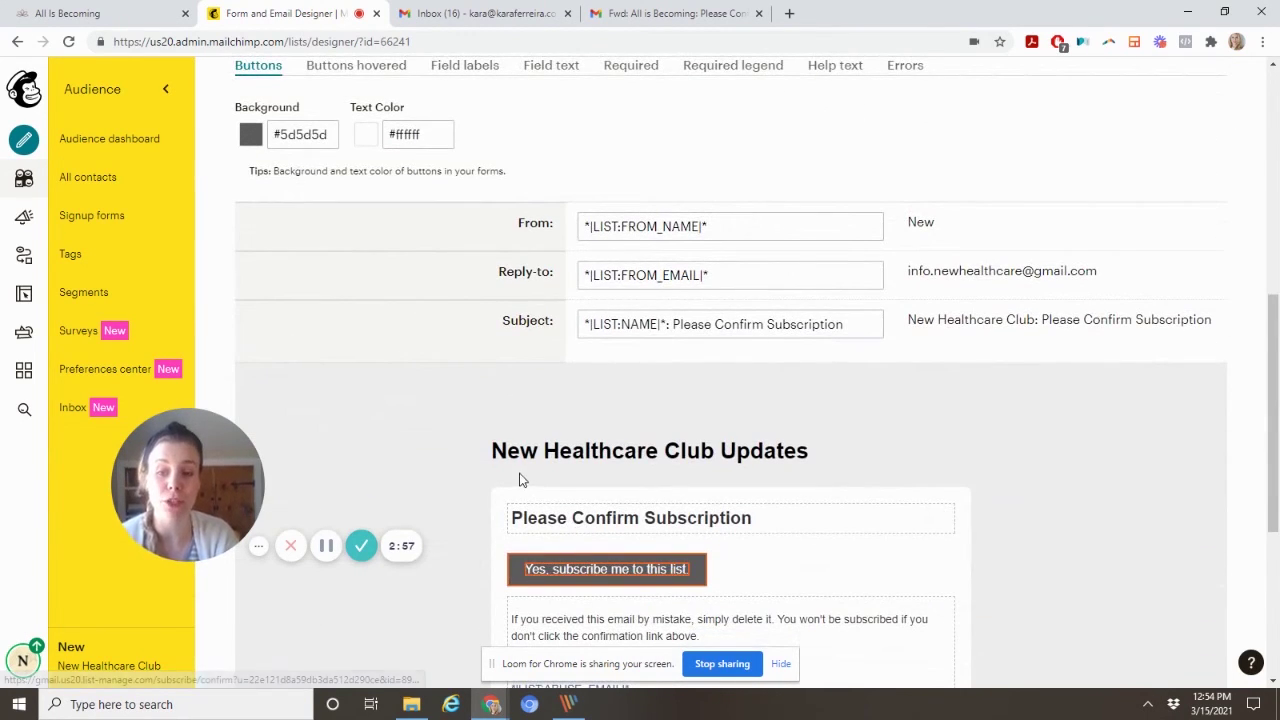
scroll(520, 480, down, 4)
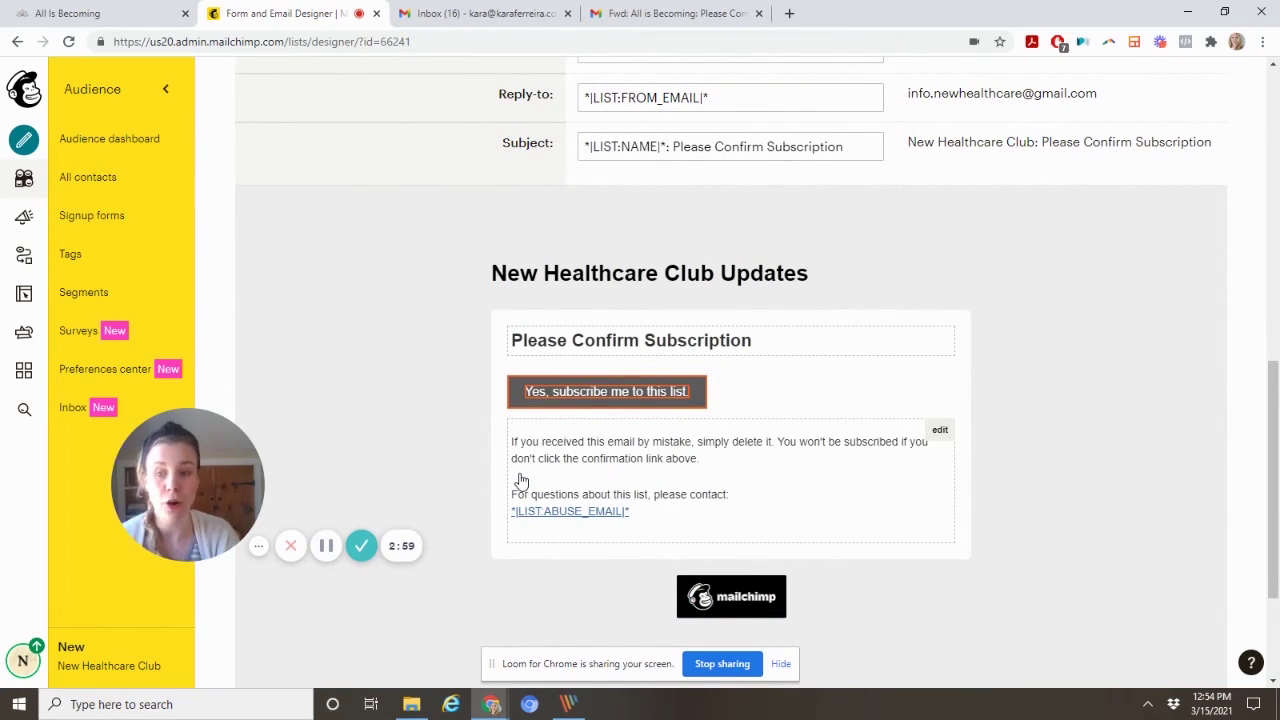